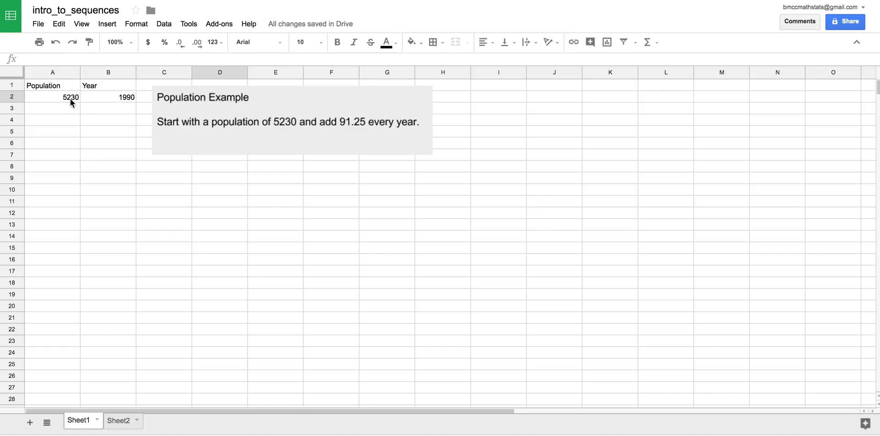
click(54, 85)
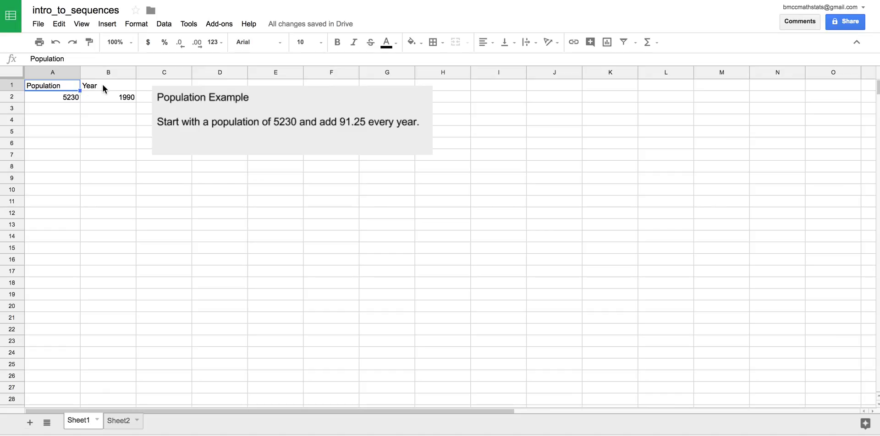
click(103, 84)
click(62, 86)
click(97, 86)
click(98, 97)
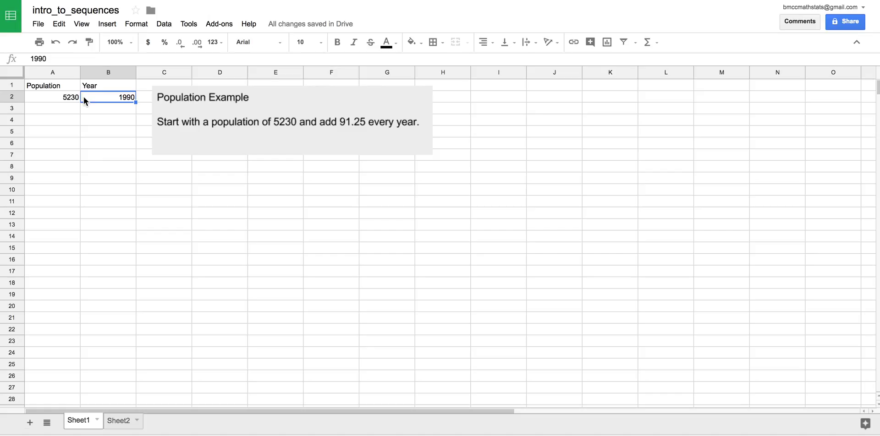
click(68, 95)
click(109, 97)
Enter the formula =B2+1 in cell B3 to compute the next year.
click(110, 109)
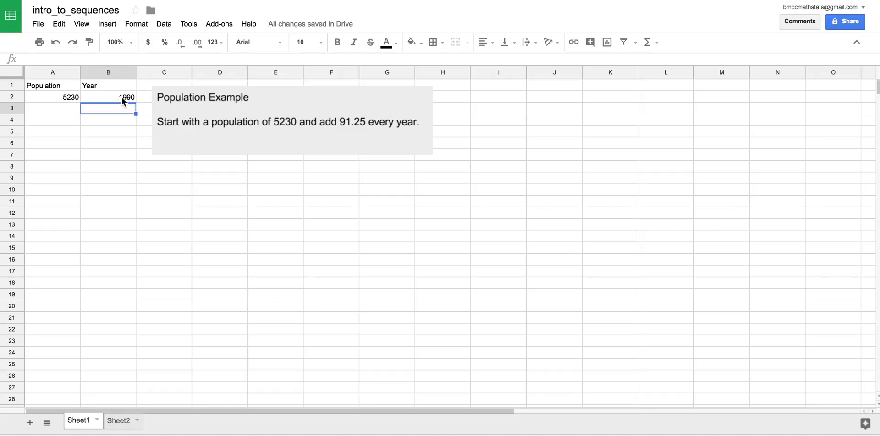
text(=)
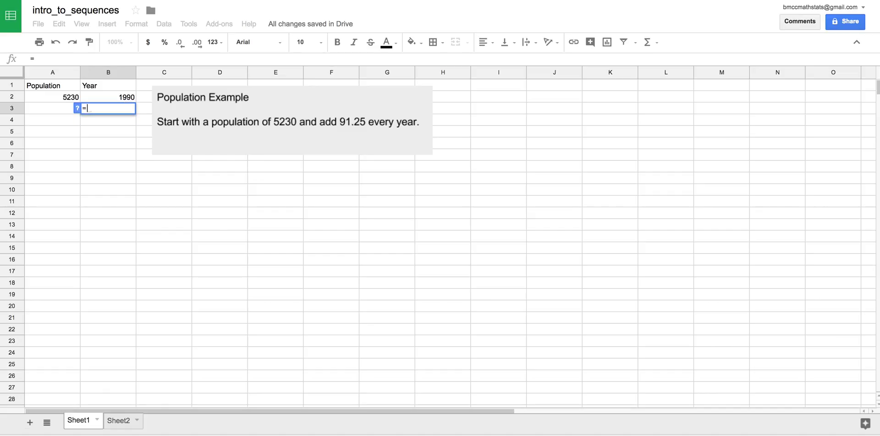
click(123, 94)
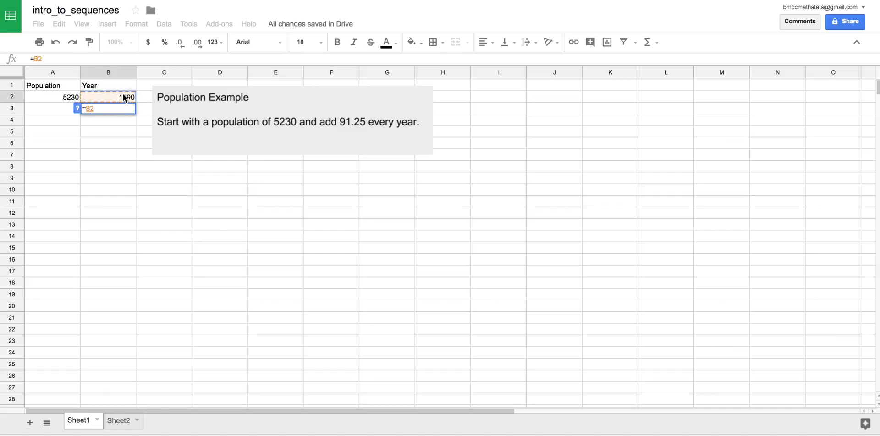
text(+1)
key(Return)
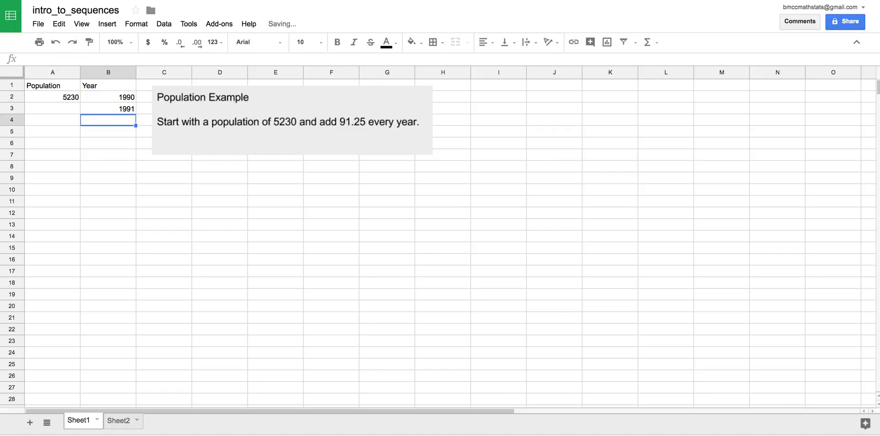
Fill the year formula from B3 down through row 30, so the Year column runs to 2018.
click(120, 106)
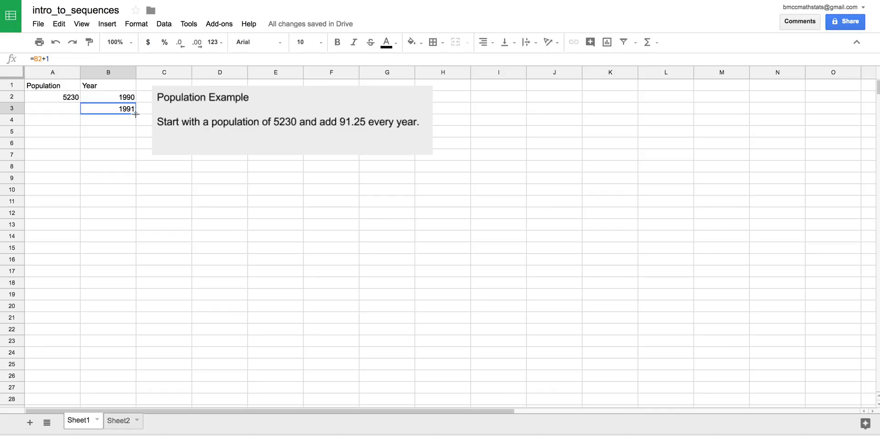
drag(135, 114, 132, 353)
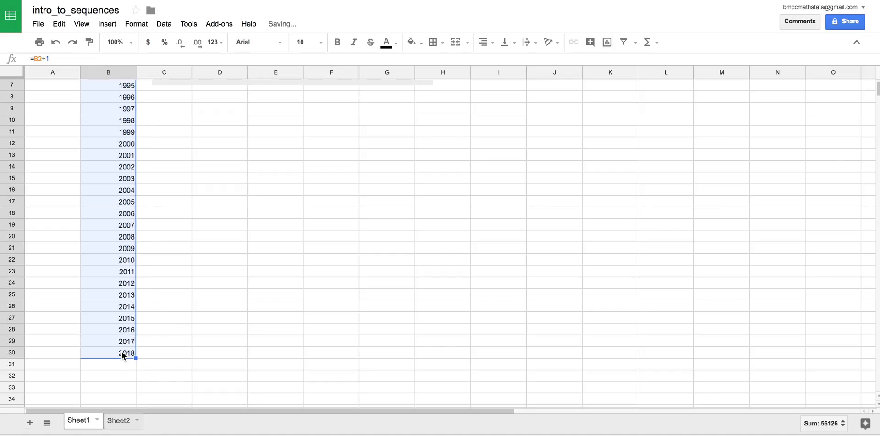
click(122, 354)
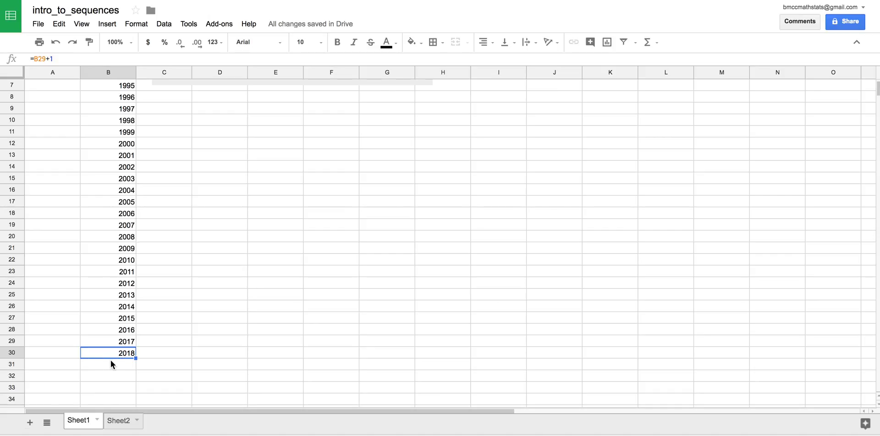
Enter the formula =A2+91.25 in cell A3 to compute the next year's population.
scroll(110, 357, up, 3)
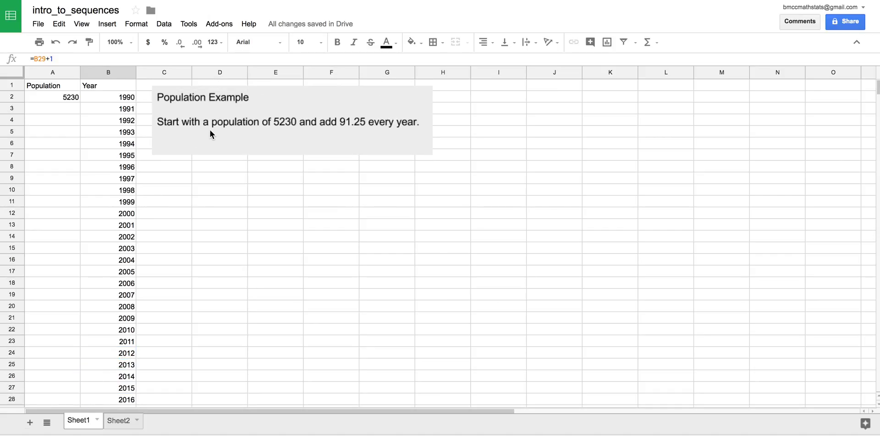
click(53, 109)
click(110, 58)
text(=)
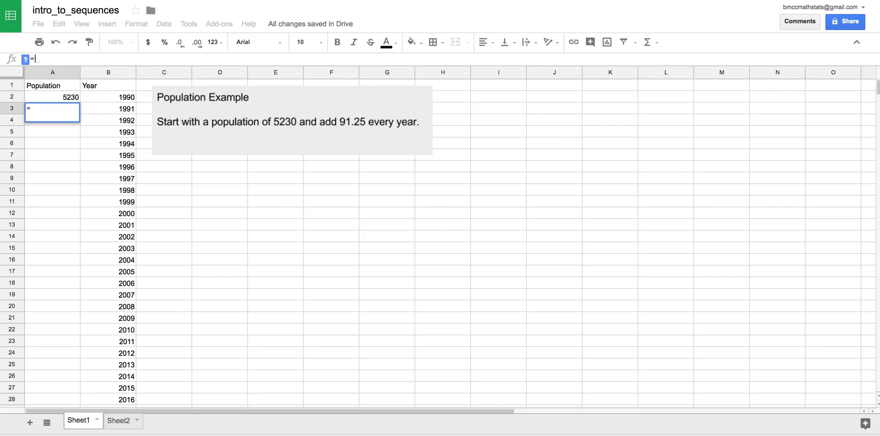
click(66, 98)
text(+)
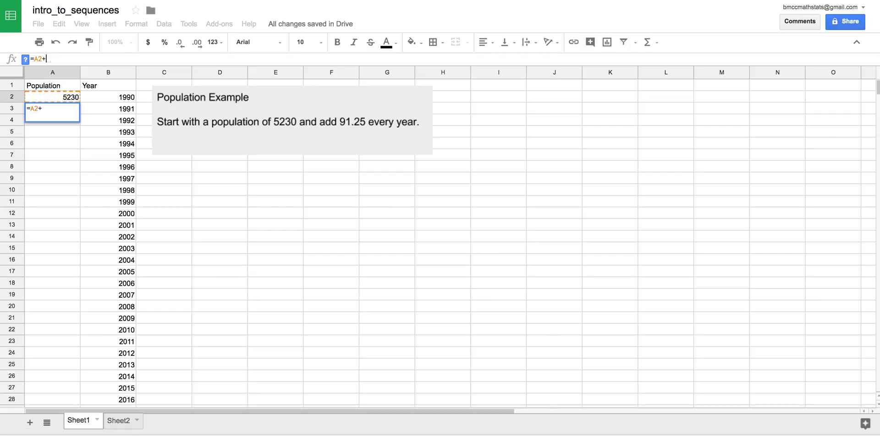
text(91.2)
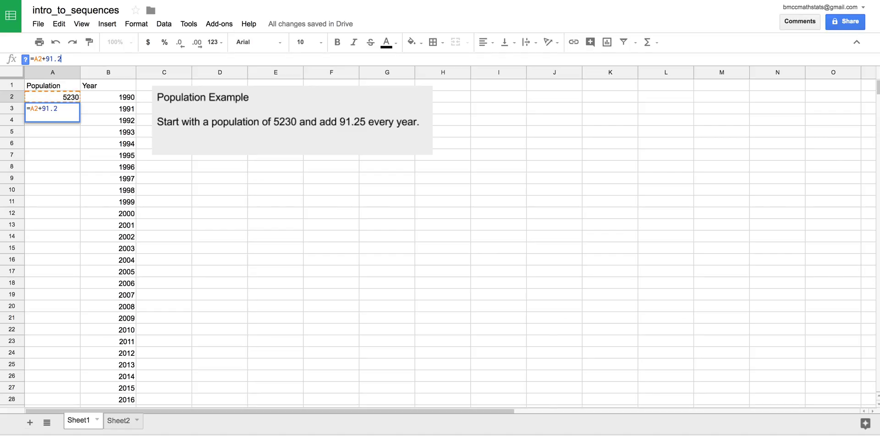
text(5)
key(Return)
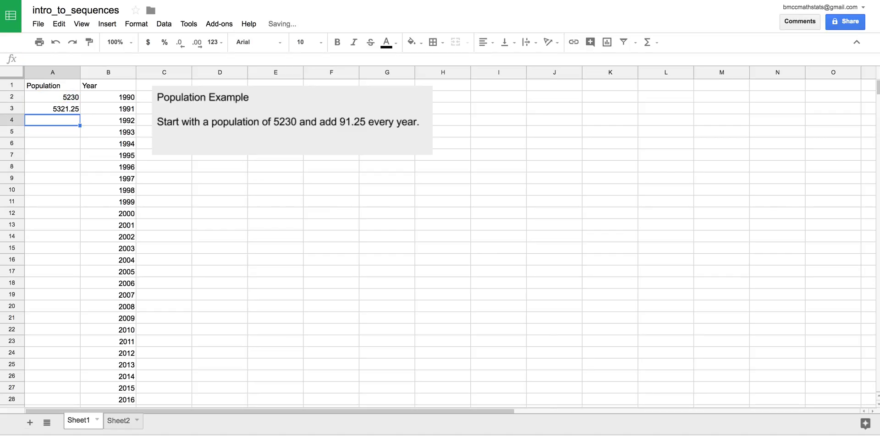
Fill the population formula from A3 down through row 30, alongside the year 2018.
click(51, 107)
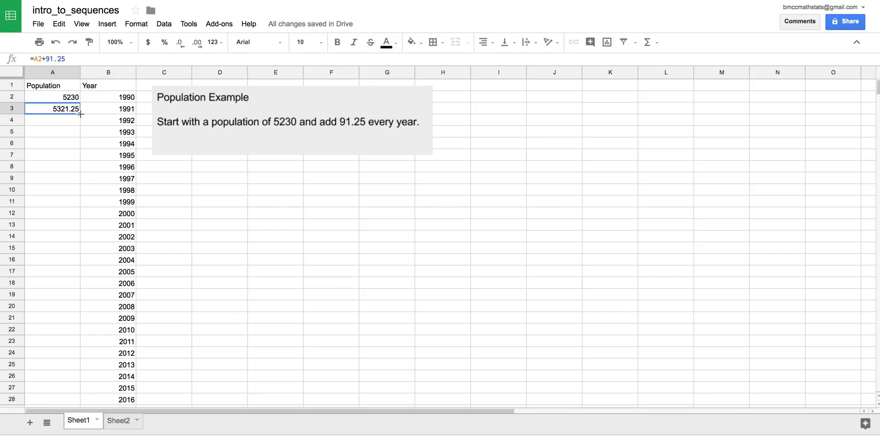
drag(80, 114, 72, 399)
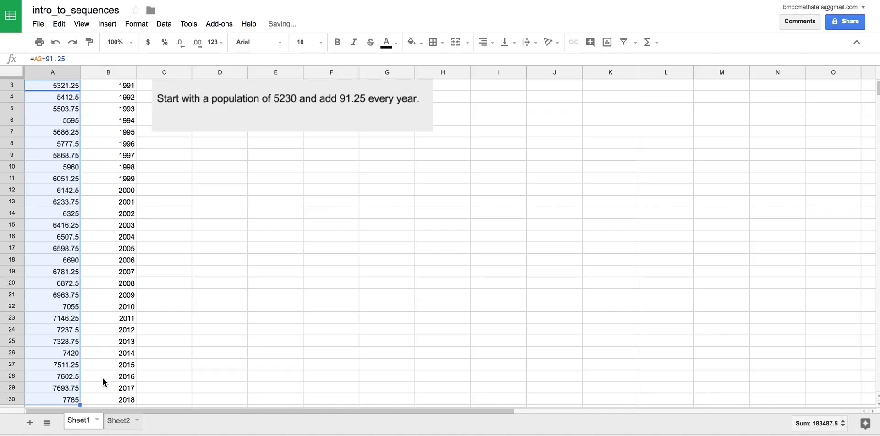
scroll(346, 284, up, 1)
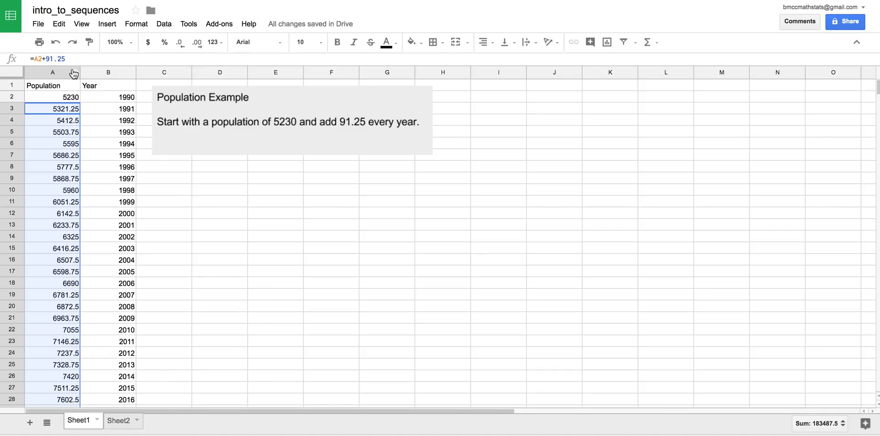
Insert a chart of the whole Population column and change its type to a line chart.
click(59, 73)
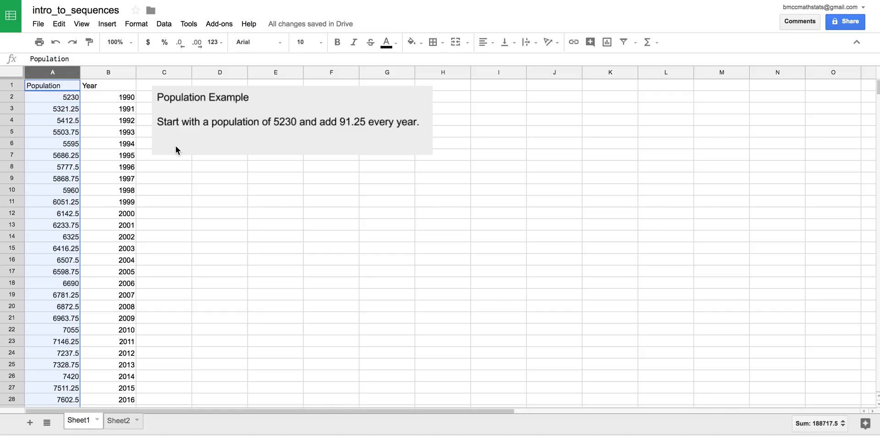
click(607, 43)
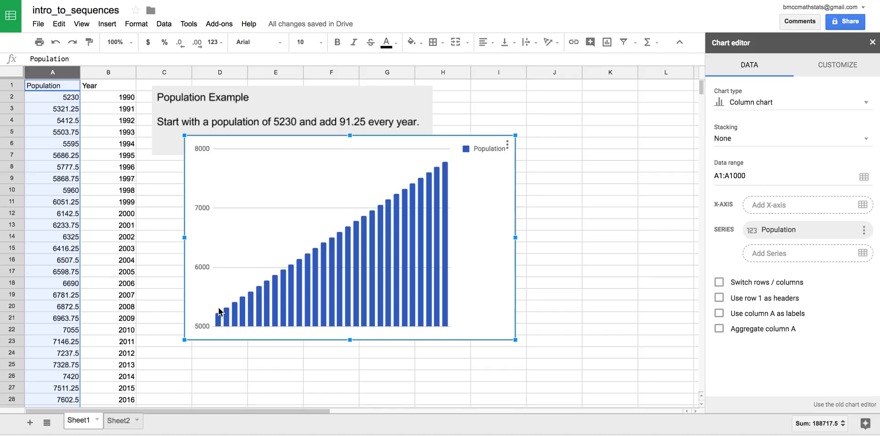
click(742, 104)
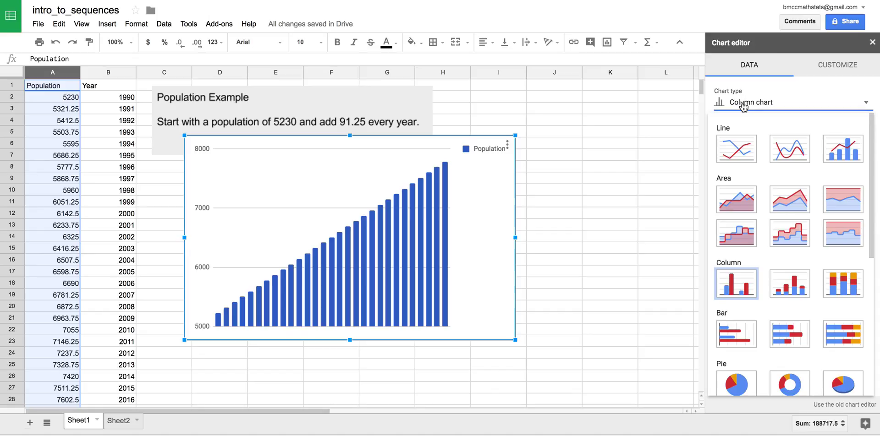
click(737, 151)
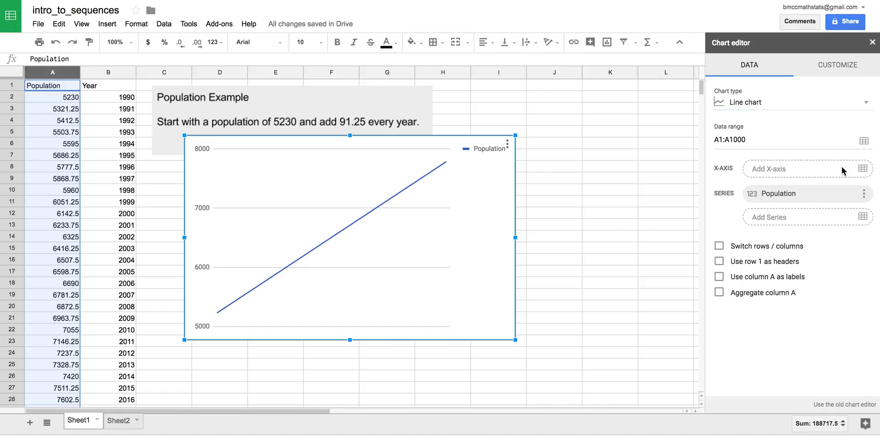
Set the chart's x-axis to the Year data in column B and move the chart just below the Population Example text box.
click(860, 171)
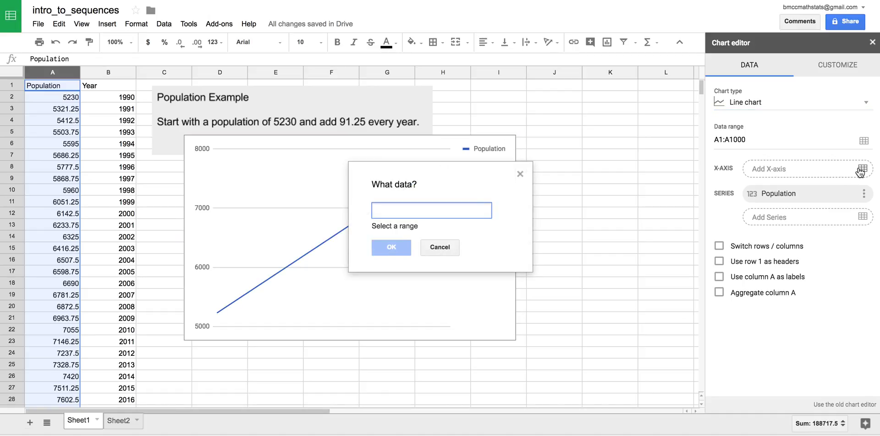
click(103, 70)
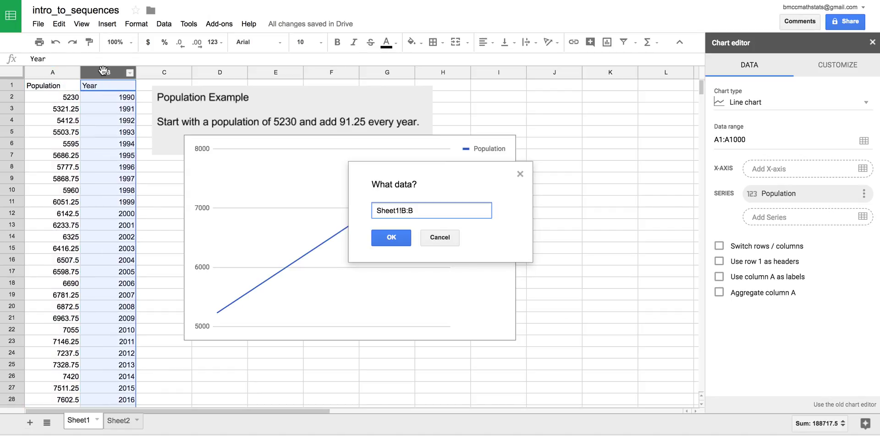
click(381, 238)
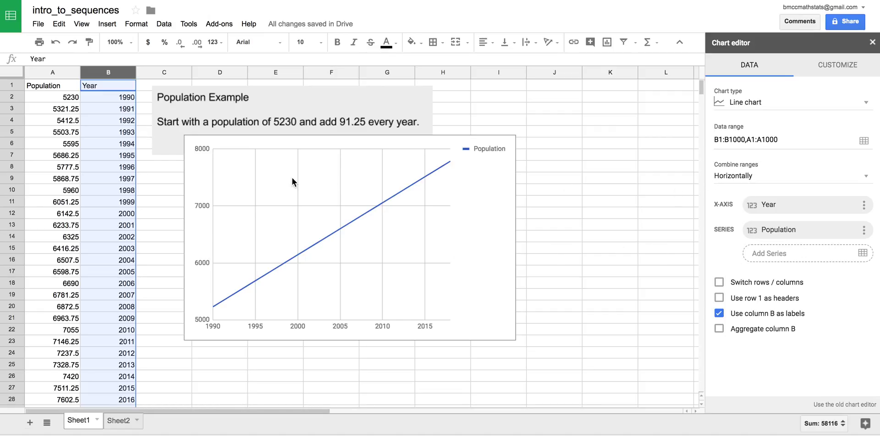
click(447, 228)
drag(227, 138, 194, 169)
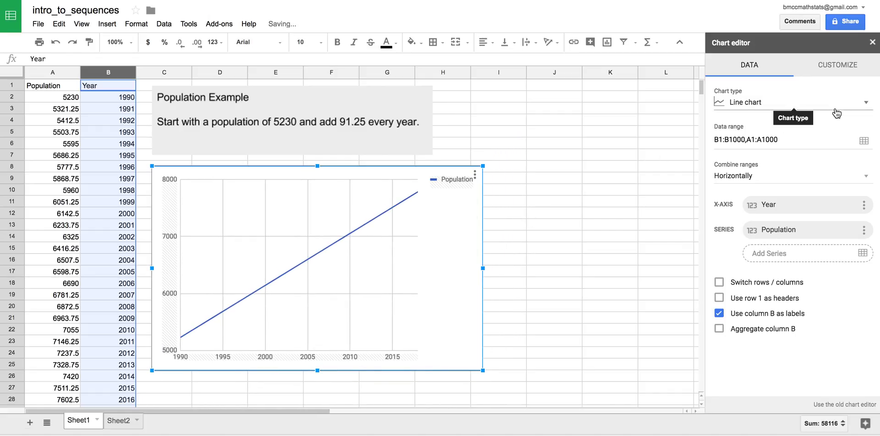
Title the chart "Population over years 1990 - 2018".
click(838, 65)
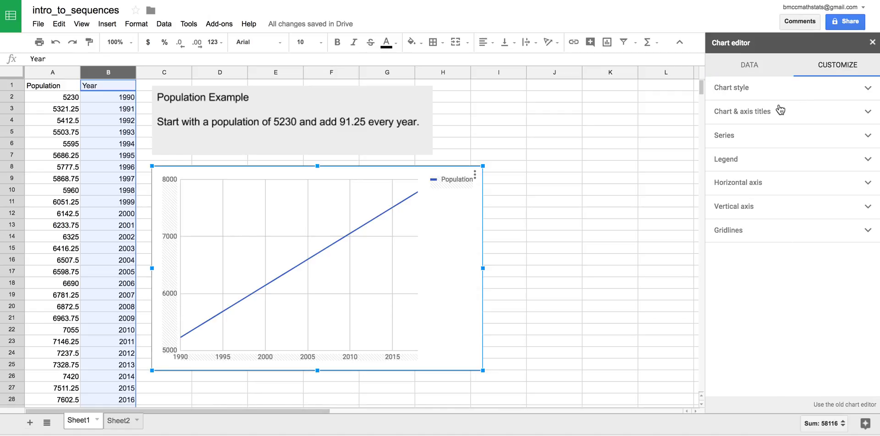
click(780, 114)
click(765, 163)
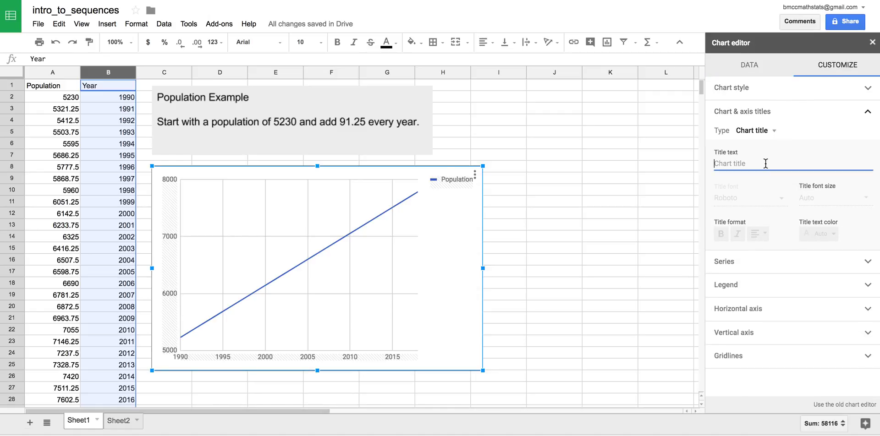
text(Po)
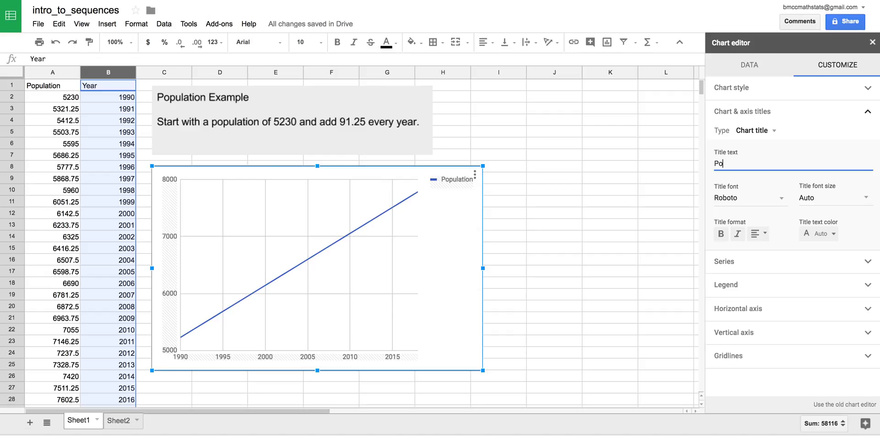
text(pulation over)
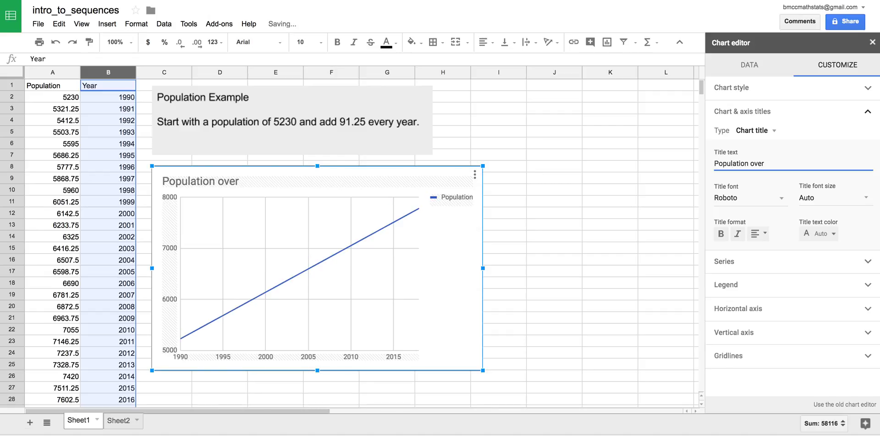
text( years 1990 - 2018)
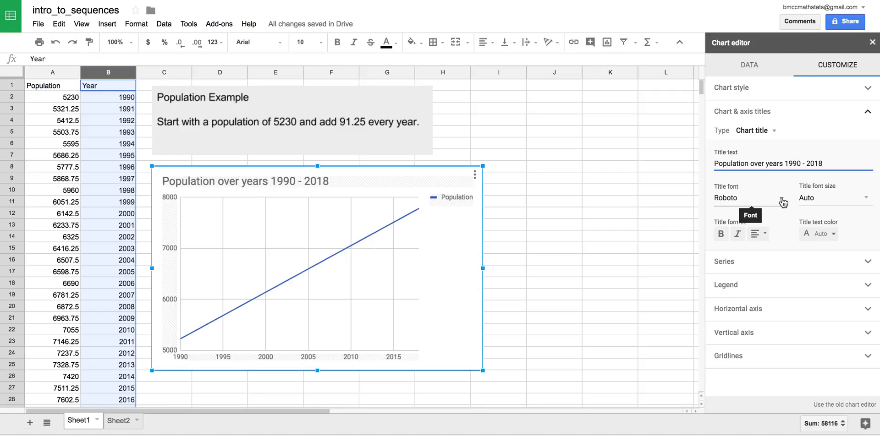
Format the chart title in Comic Sans MS with blue text and close the chart editor.
click(783, 203)
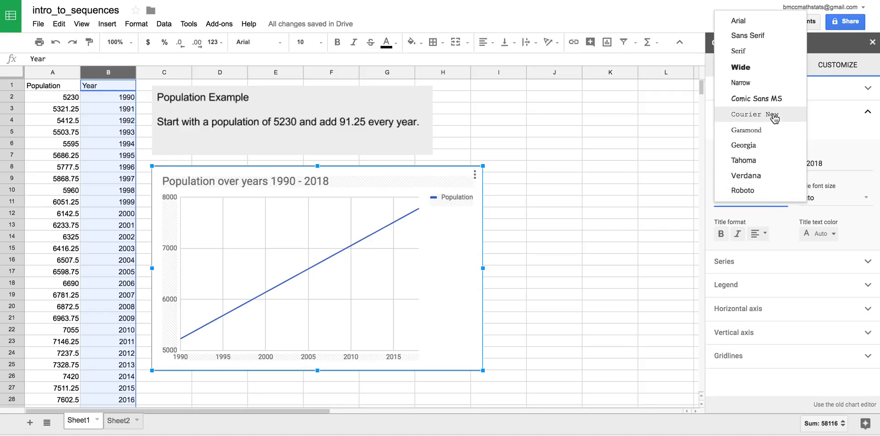
click(755, 99)
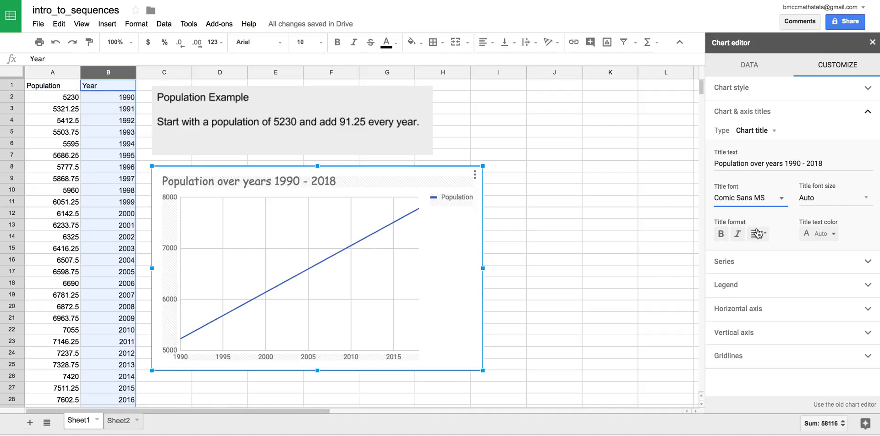
click(833, 234)
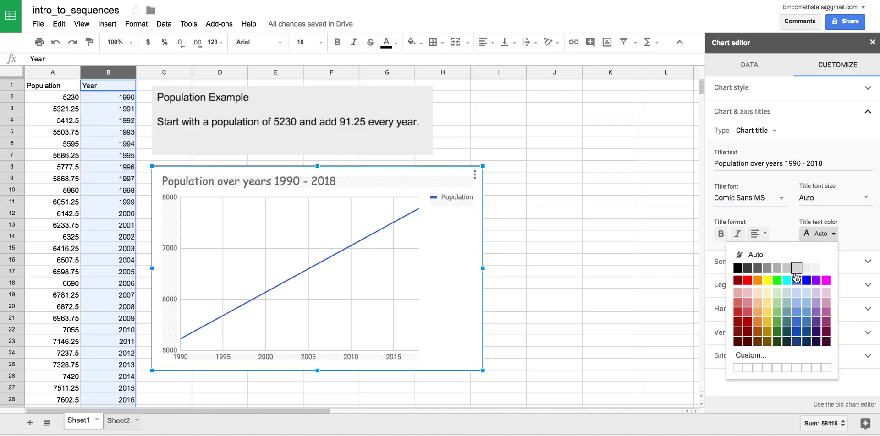
click(805, 280)
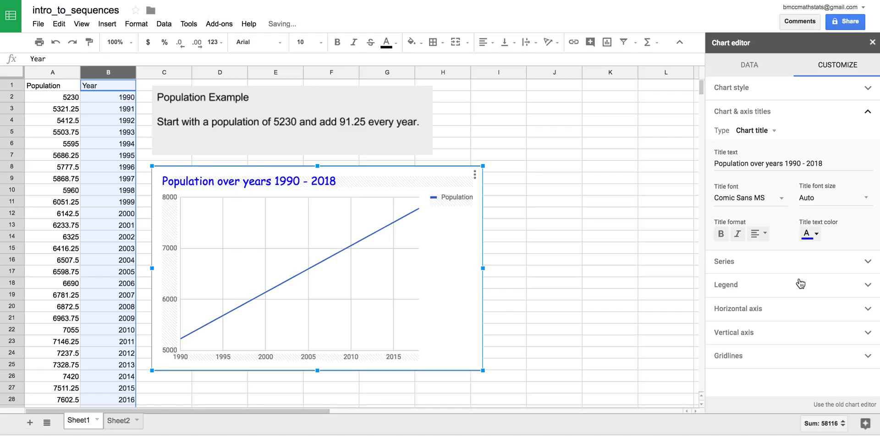
click(525, 305)
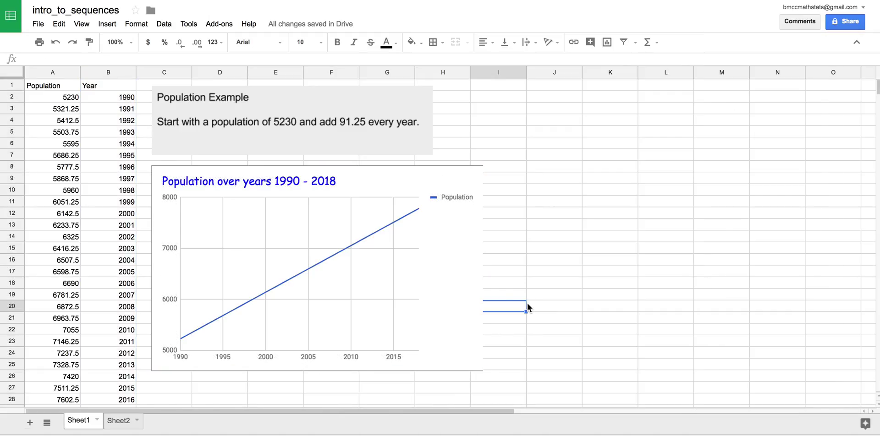
Switch to Sheet2 and review the Month, Student 1 and Student 2 headings of the interest example.
click(450, 262)
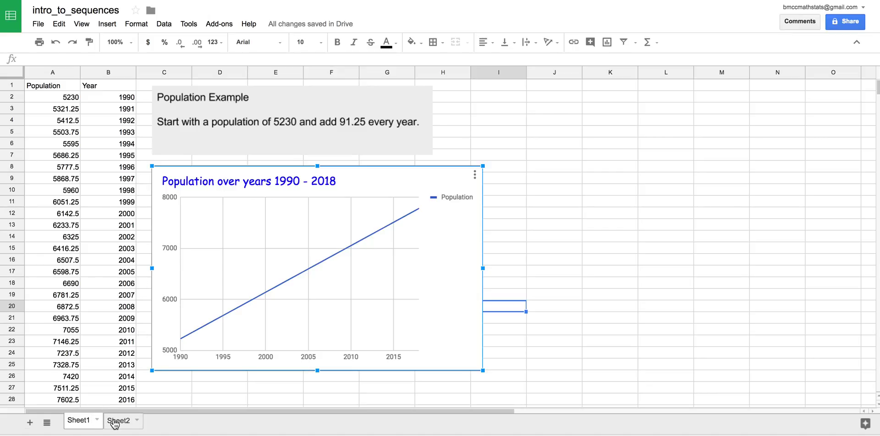
click(114, 424)
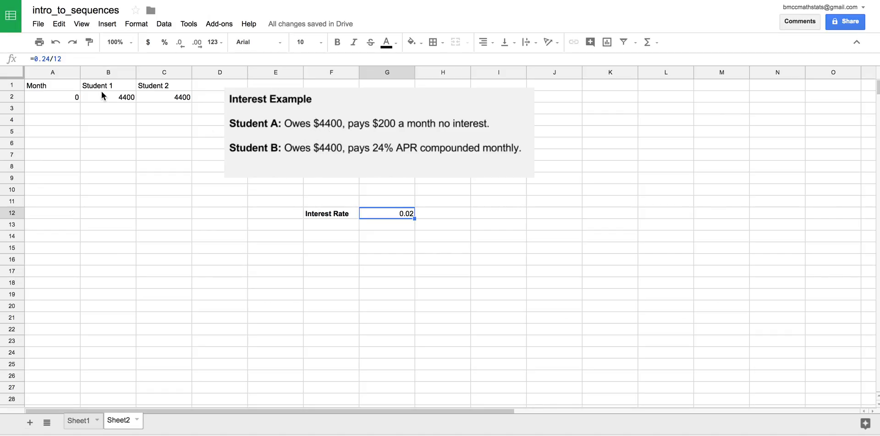
click(56, 97)
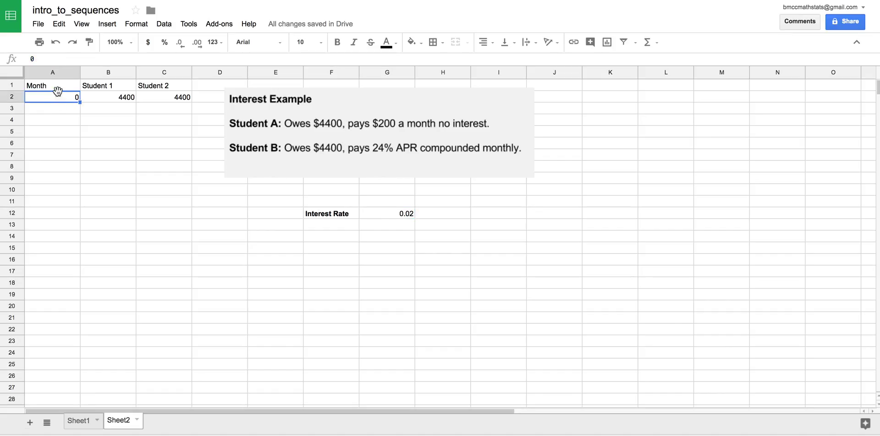
click(54, 85)
drag(64, 87, 145, 86)
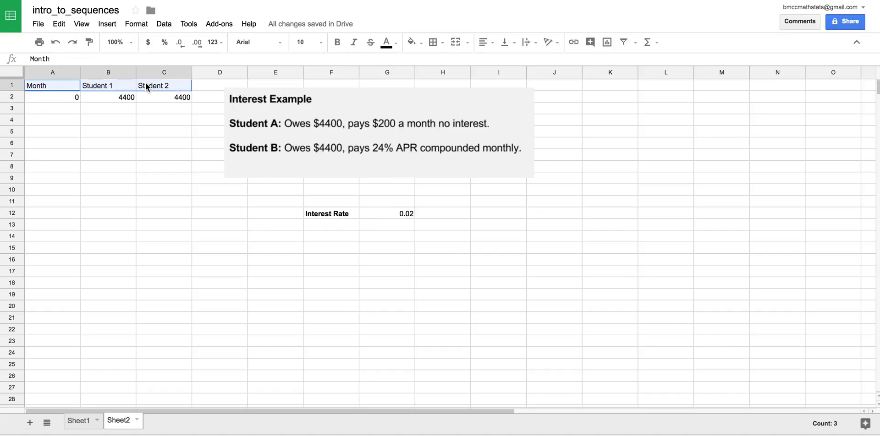
Enter =A2+1 in cell A3 and fill it down to A26 so the Month column runs to 24.
click(65, 97)
click(65, 106)
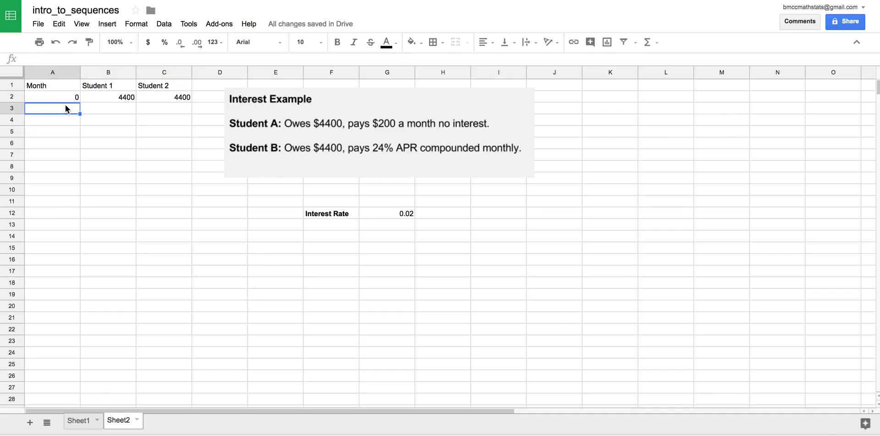
text(=)
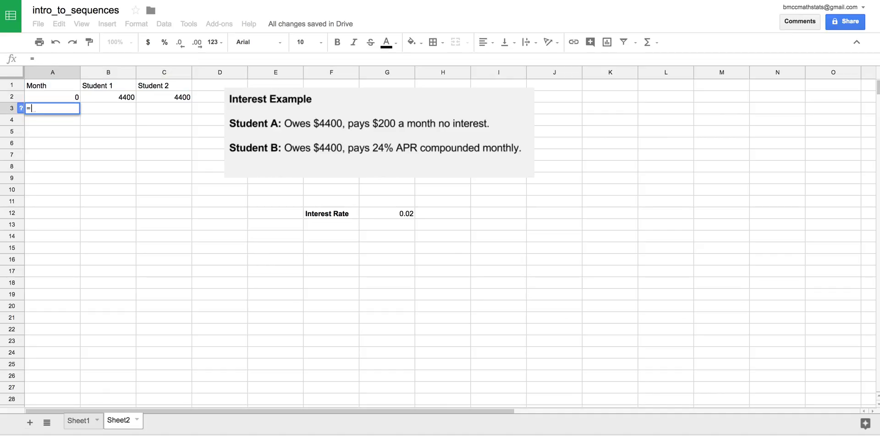
click(36, 100)
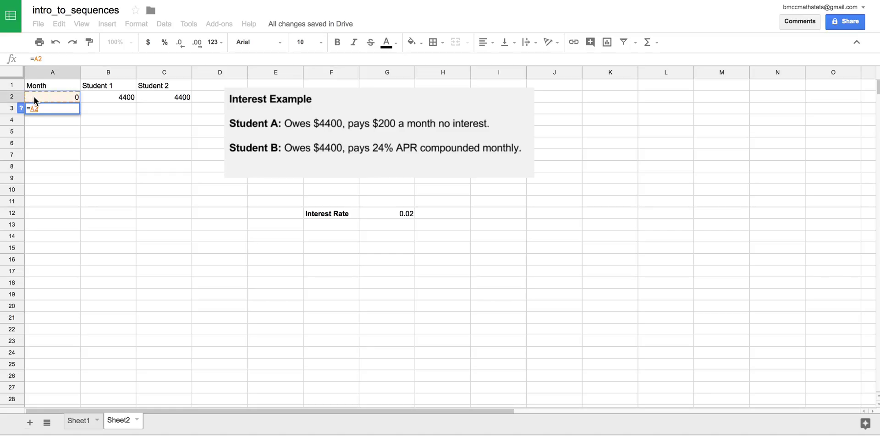
text(+1)
key(Return)
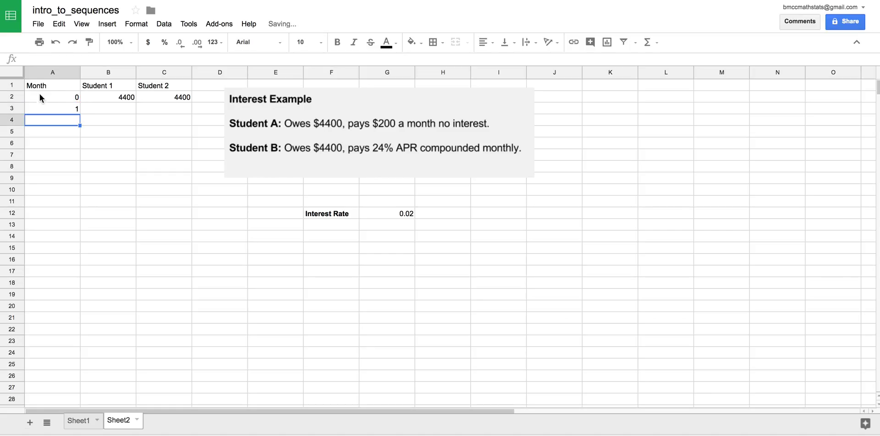
click(47, 108)
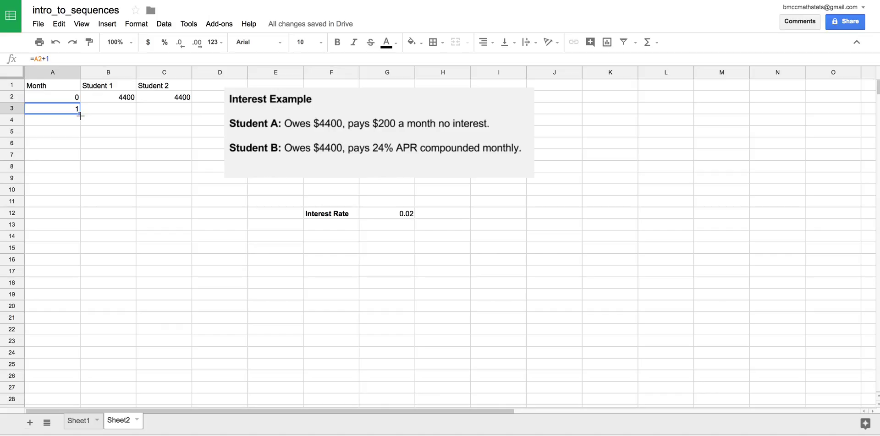
drag(80, 115, 76, 379)
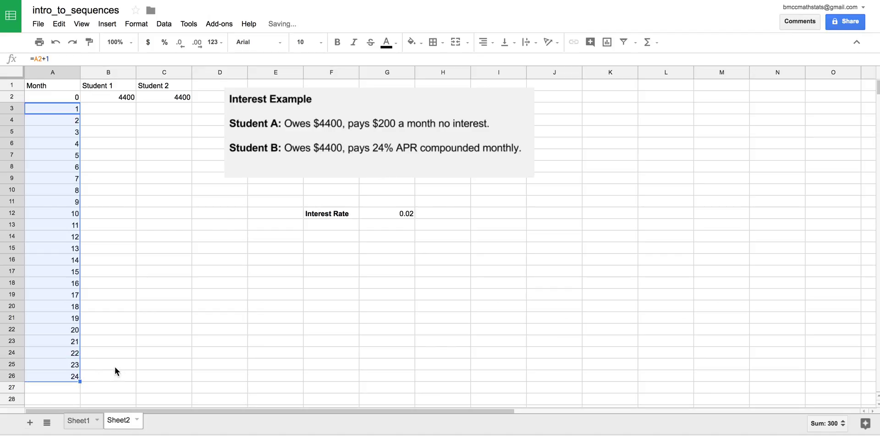
Enter =B2-200 in cell B3, fill it down to B26, and select the month 22 balance in B24.
click(101, 109)
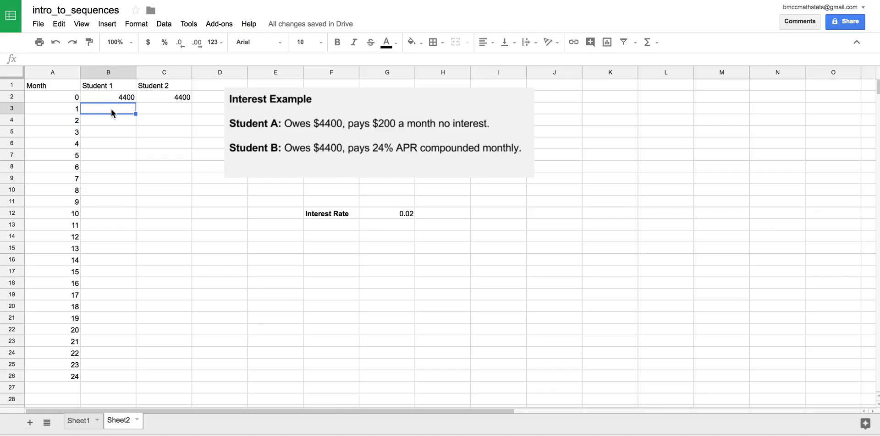
text(=)
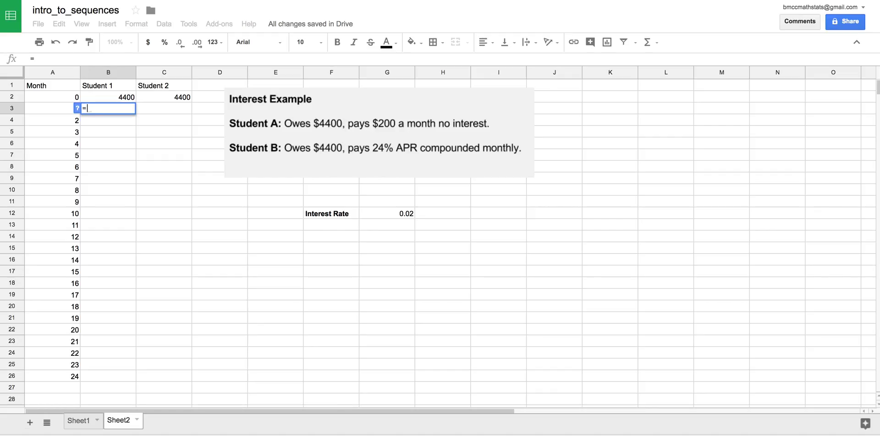
click(101, 97)
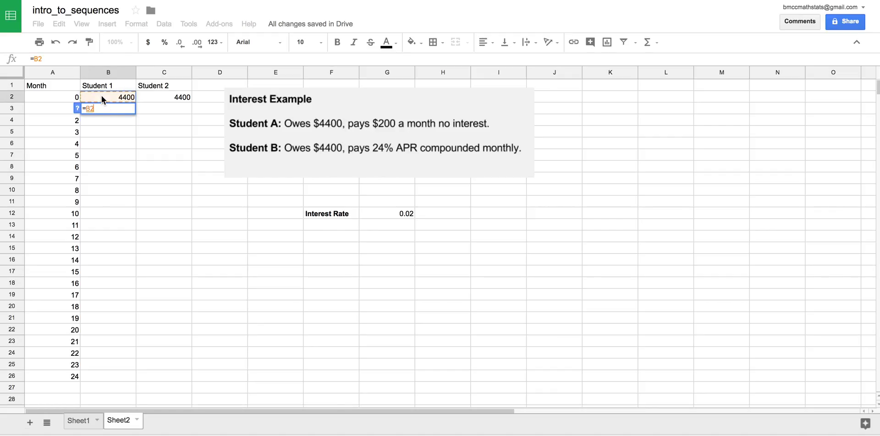
text(-200)
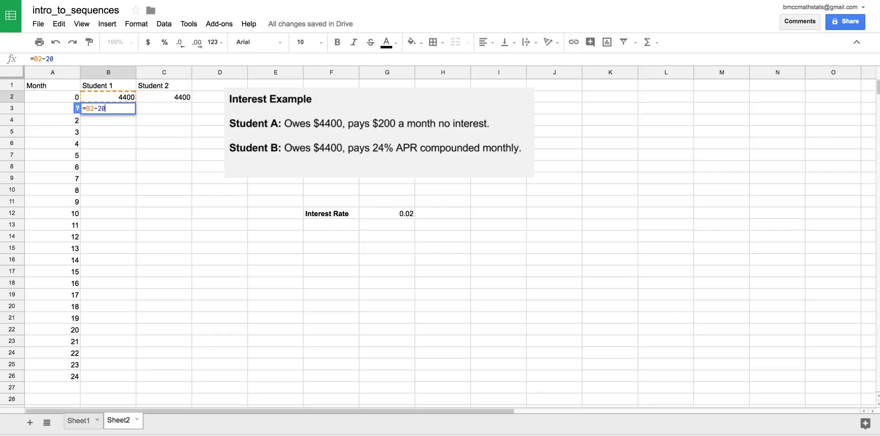
key(Return)
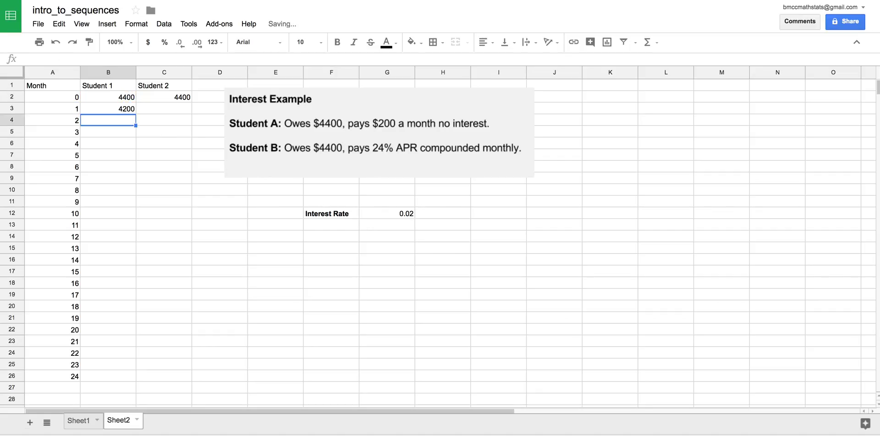
click(105, 108)
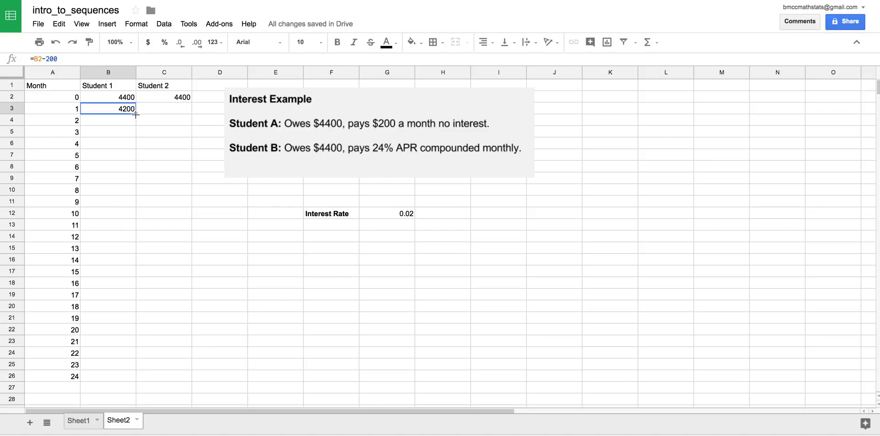
drag(135, 115, 123, 377)
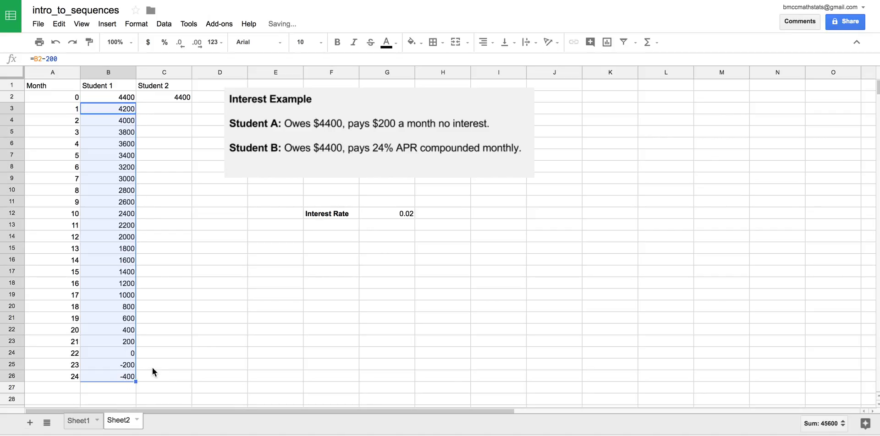
click(116, 355)
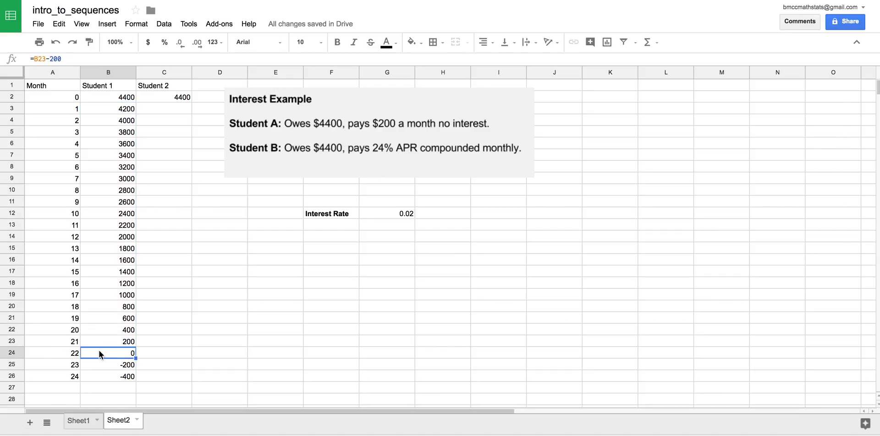
Begin Student 2's month 1 formula in cell C3 as =C2-200.
click(167, 106)
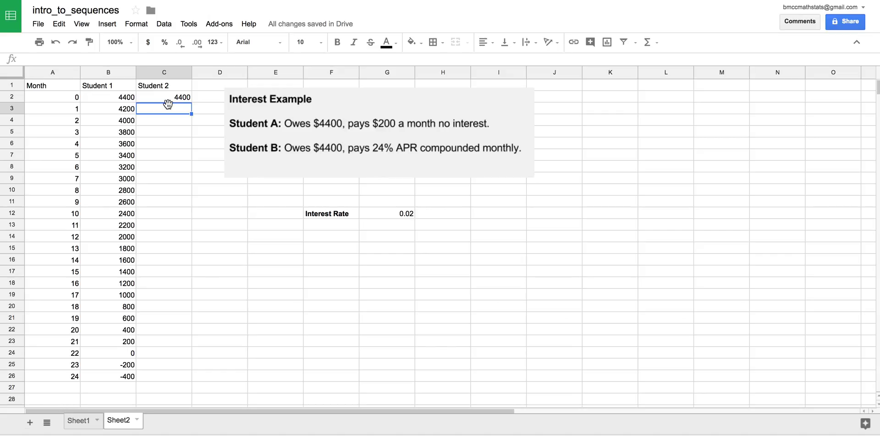
text(=)
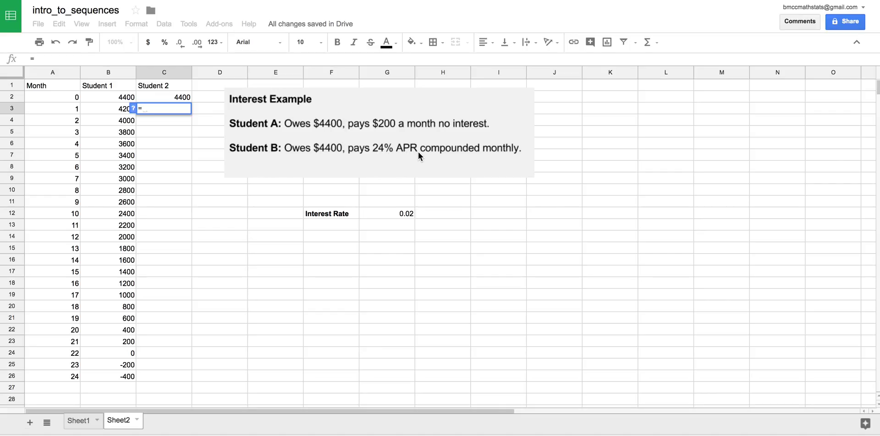
click(177, 95)
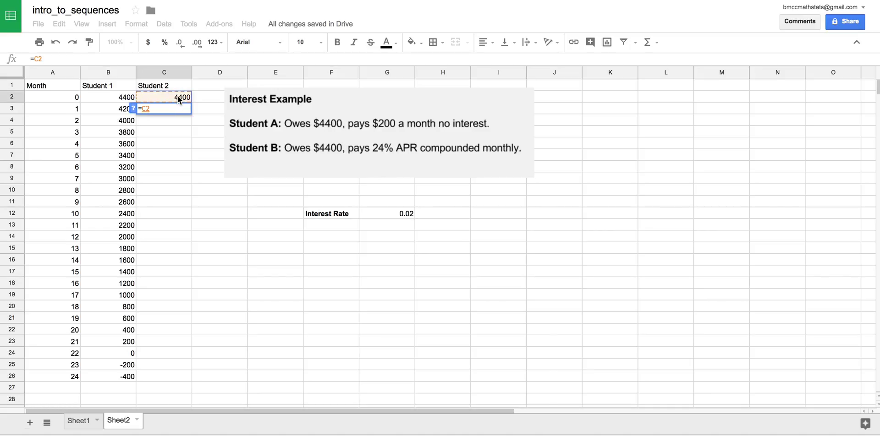
text(-200)
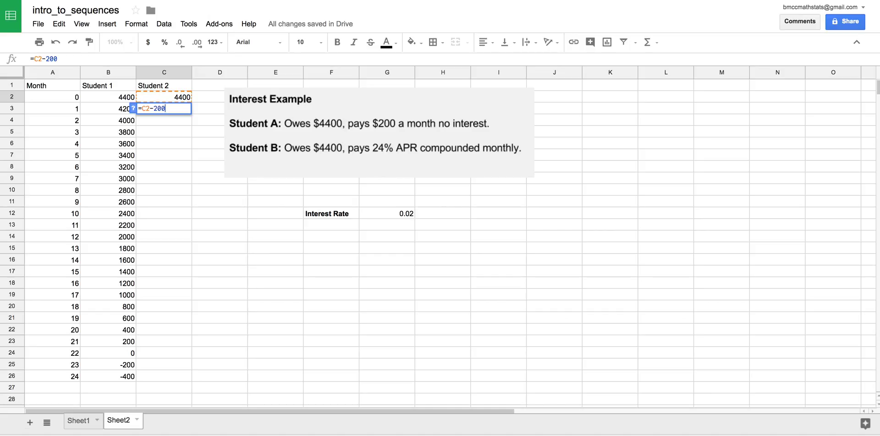
text( +)
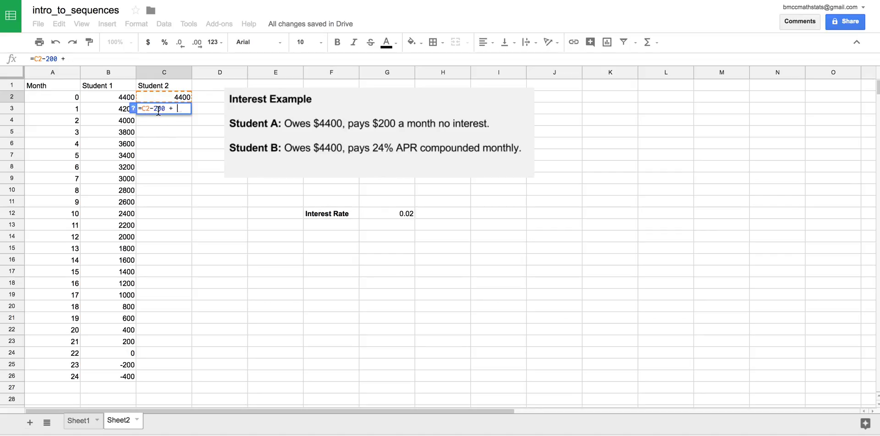
text(()
click(403, 215)
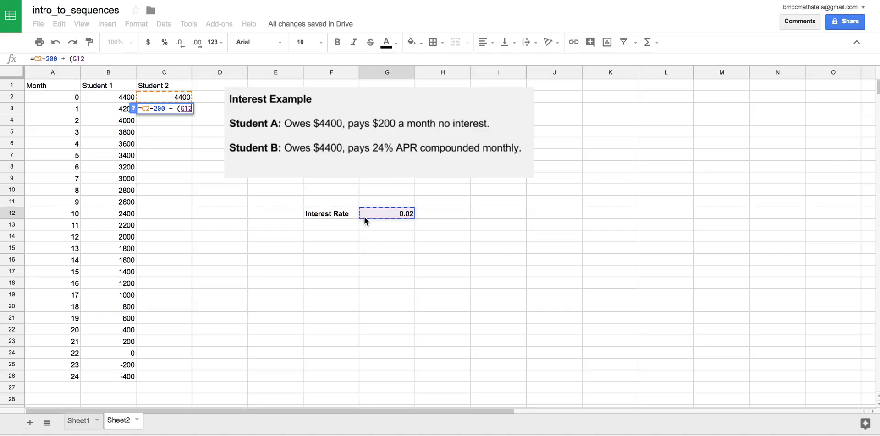
key(BackSpace)
key(BackSpace)
key(BackSpace)
key(BackSpace)
key(BackSpace)
key(BackSpace)
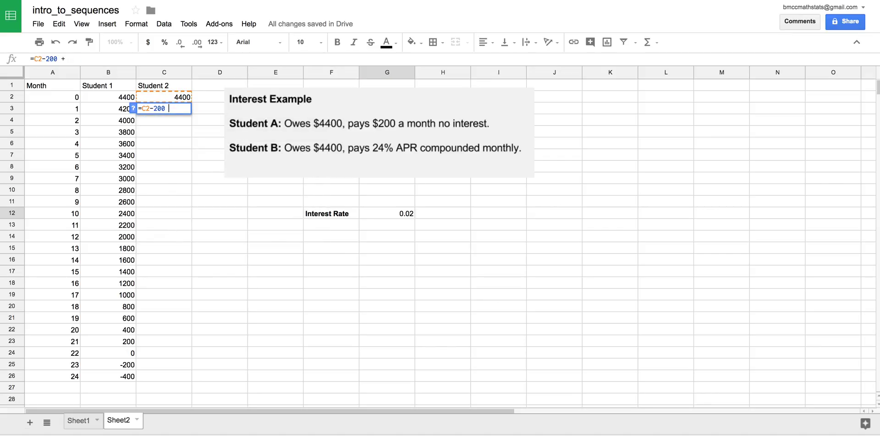
Commit the month 1 formula in C3 and inspect the Interest Rate formula in cell G12.
key(Return)
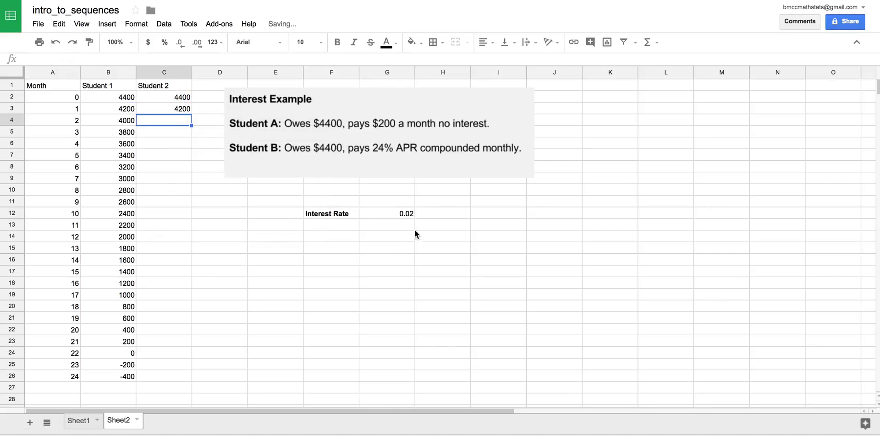
click(393, 206)
click(383, 216)
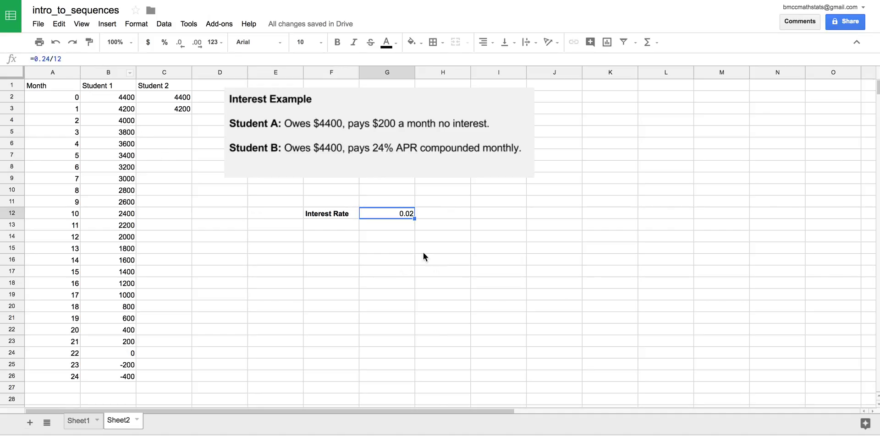
Extend Student 2's formula in C3 with monthly interest so it reads =C2-200 + 0.02*(c2 - 200).
click(162, 109)
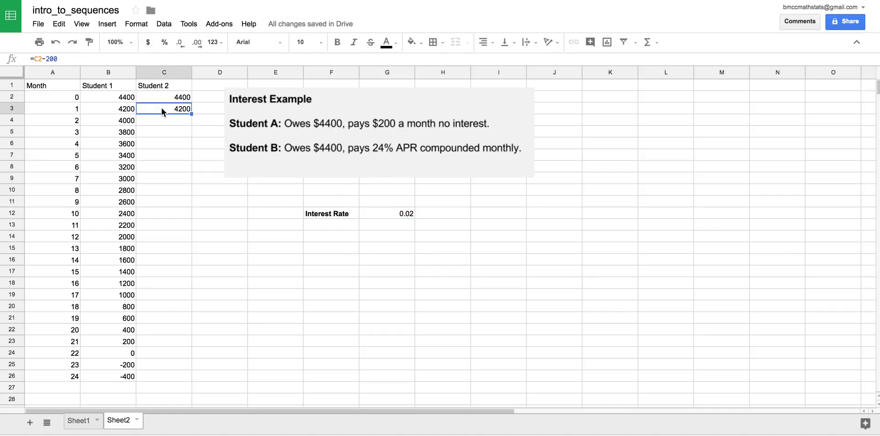
double_click(159, 106)
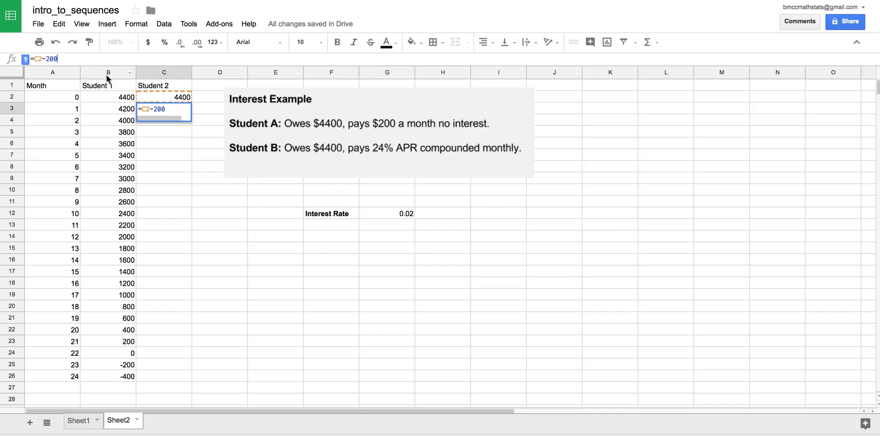
text(+ )
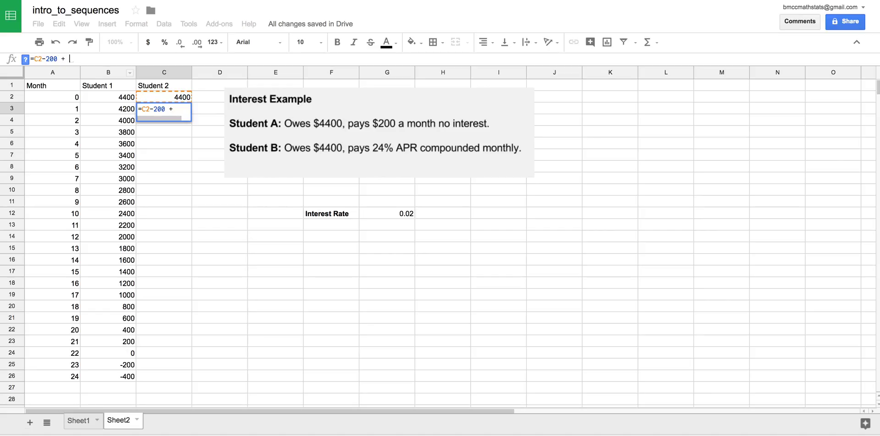
text(0.0)
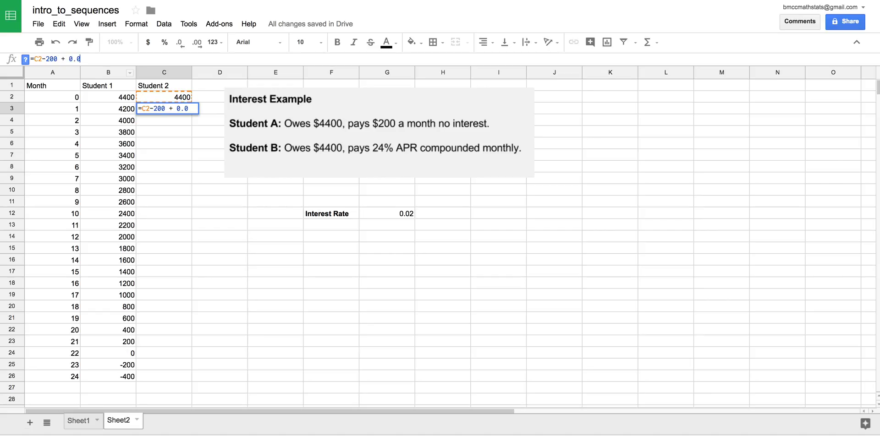
text(2*()
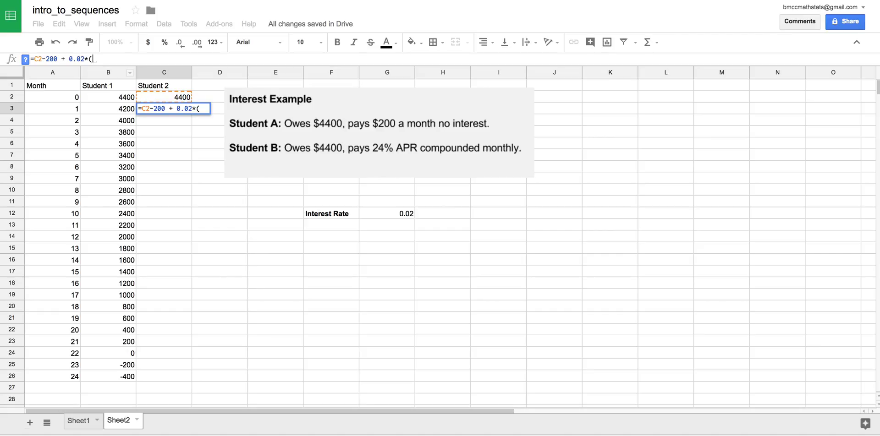
text(c2)
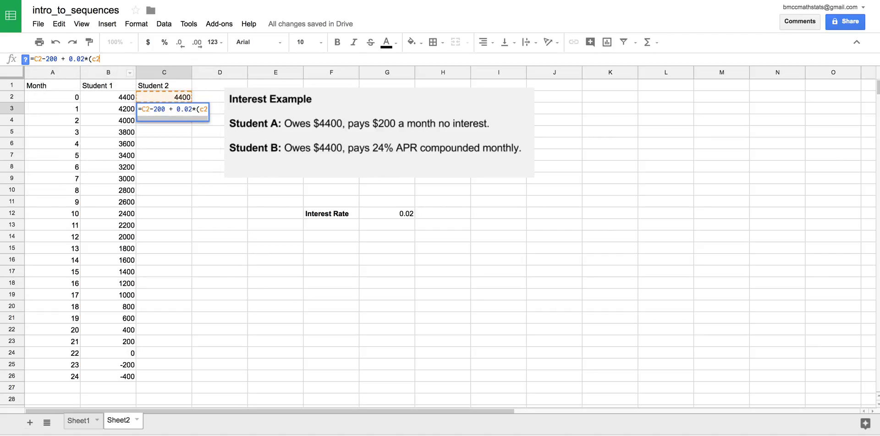
text( - 200))
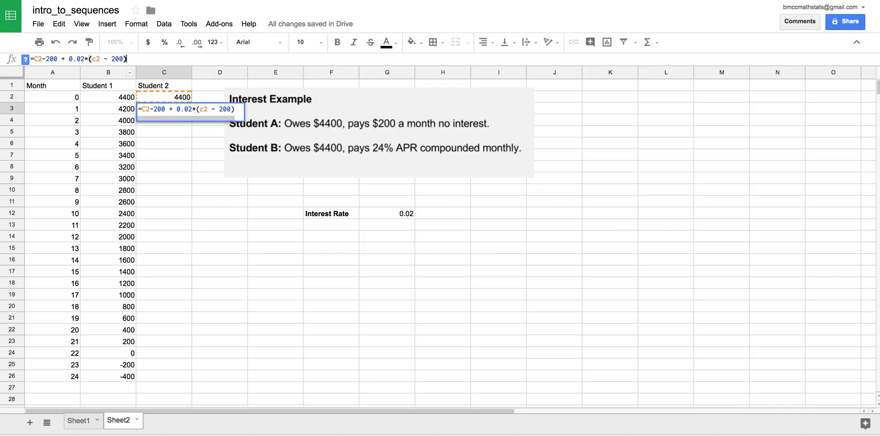
key(Return)
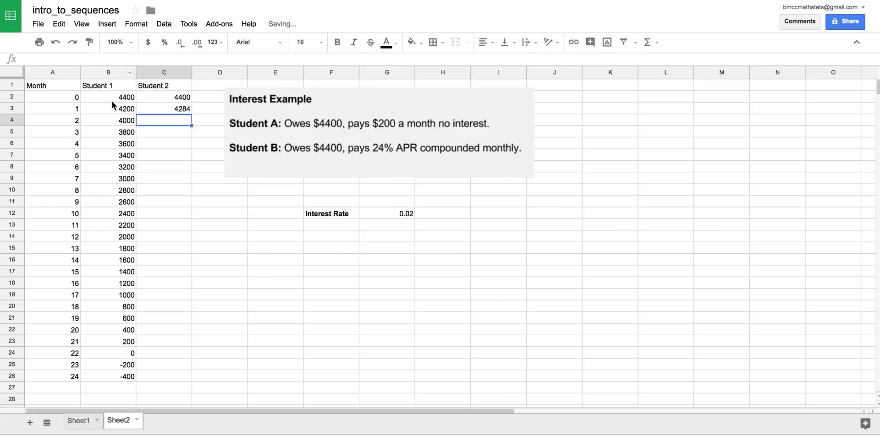
Fill Student 2's formula from C3 down to C26 and extend the Month column through month 29 in row 31.
click(156, 110)
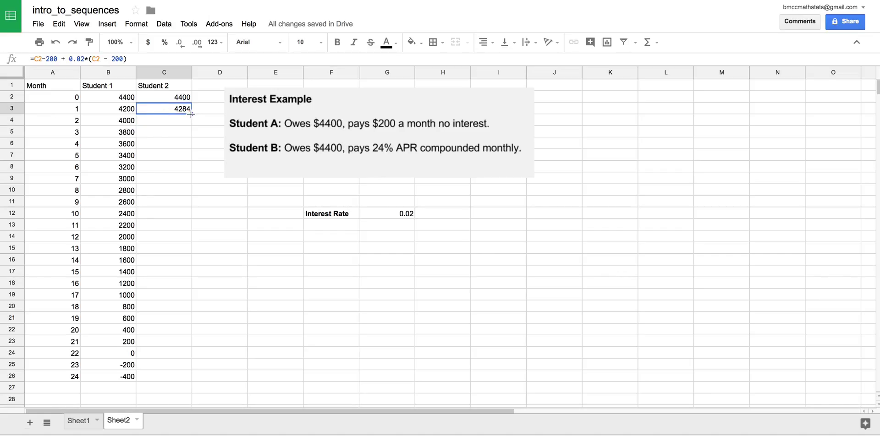
drag(191, 114, 195, 372)
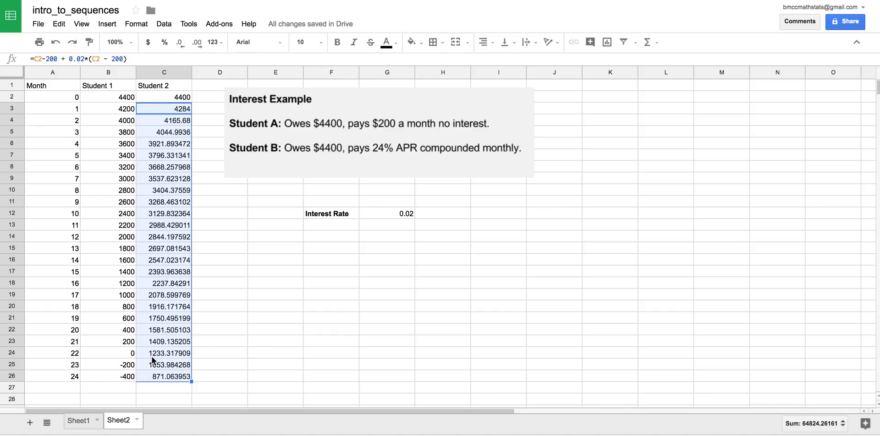
click(65, 385)
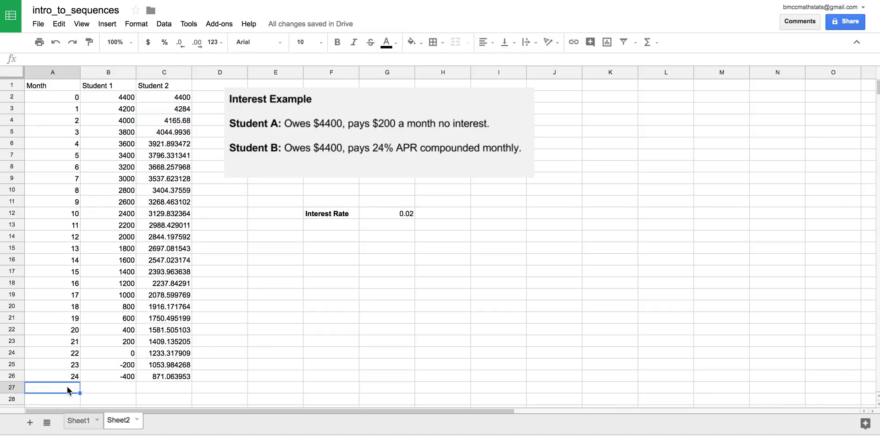
click(65, 379)
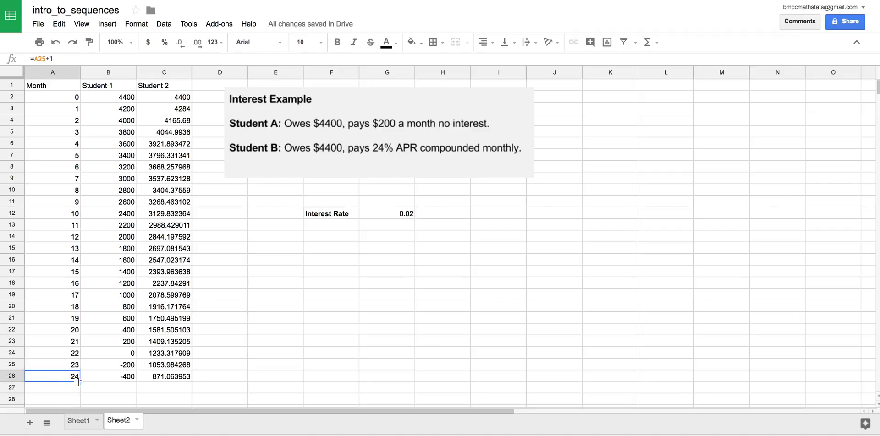
mouse_move(78, 384)
mouse_down()
mouse_move(73, 418)
mouse_move(78, 376)
mouse_up()
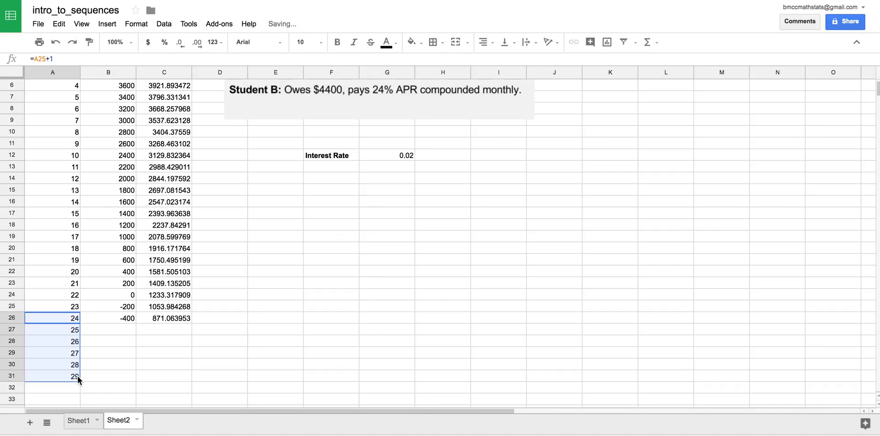
Extend both students' balance formulas from row 26 down to row 31 and select the month 28 row.
click(131, 320)
drag(135, 324, 131, 381)
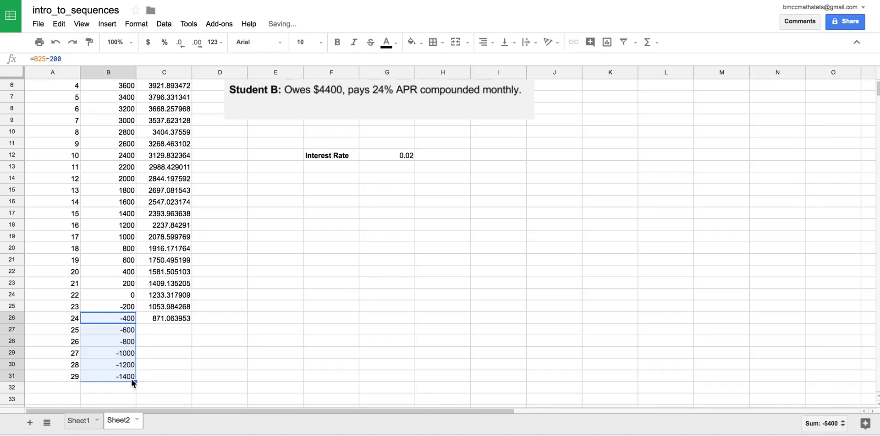
click(176, 319)
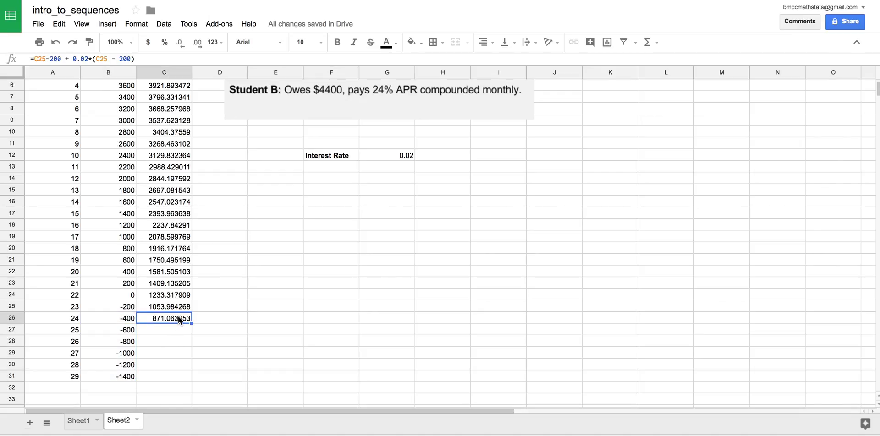
drag(191, 324, 190, 374)
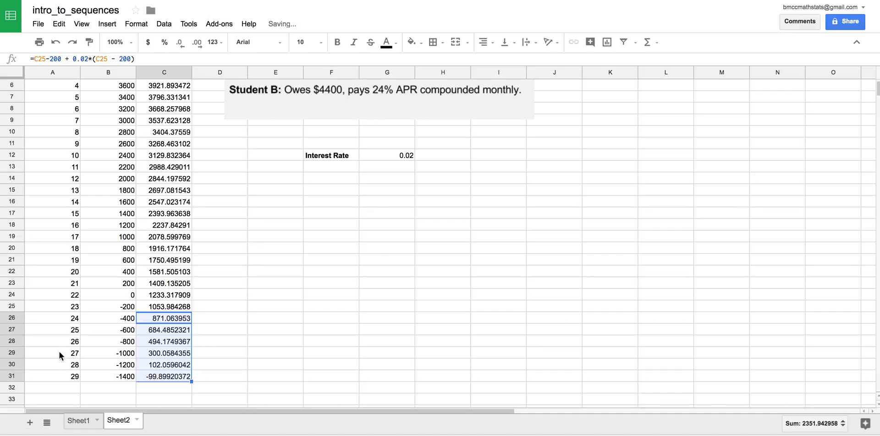
click(13, 364)
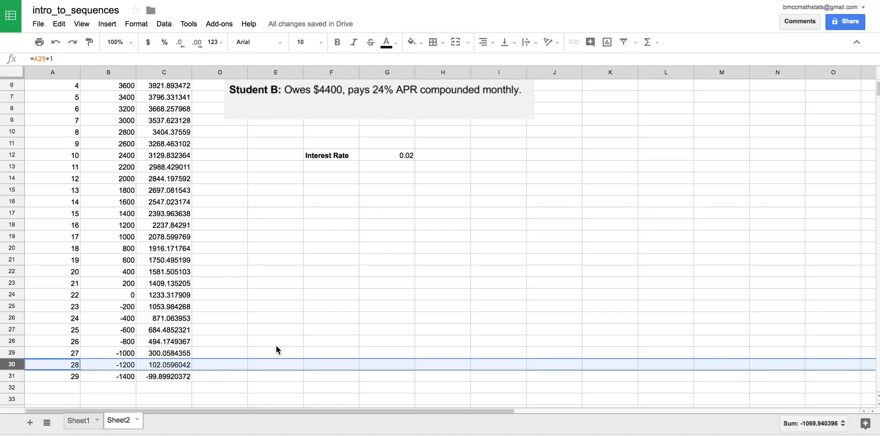
Insert a line chart of the Month, Student 1 and Student 2 columns, A to C.
scroll(275, 350, up, 2)
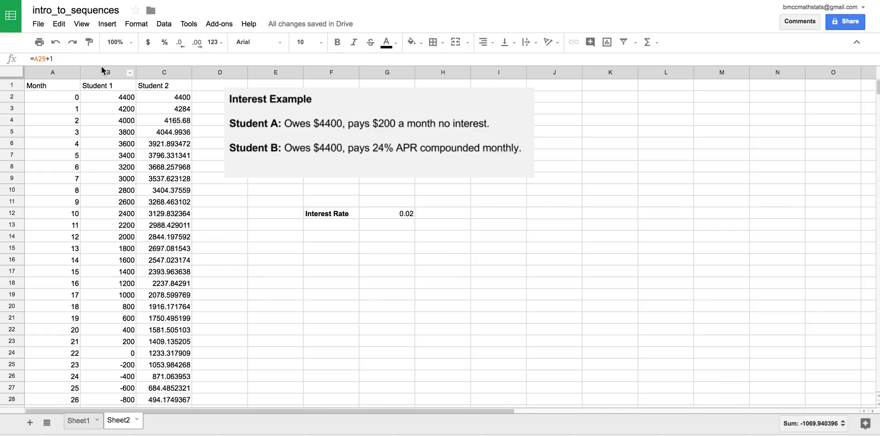
click(51, 71)
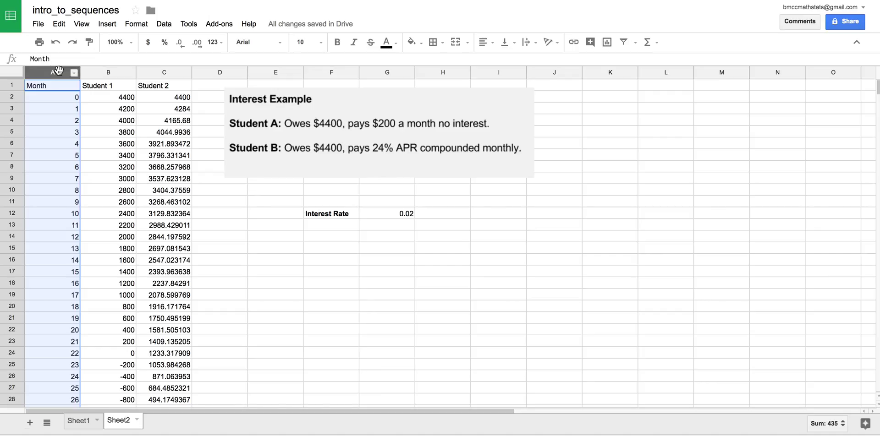
shift+click(169, 70)
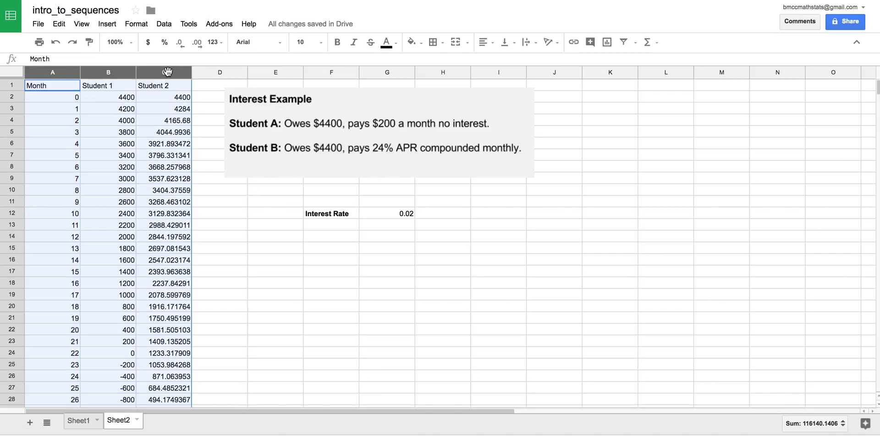
click(607, 44)
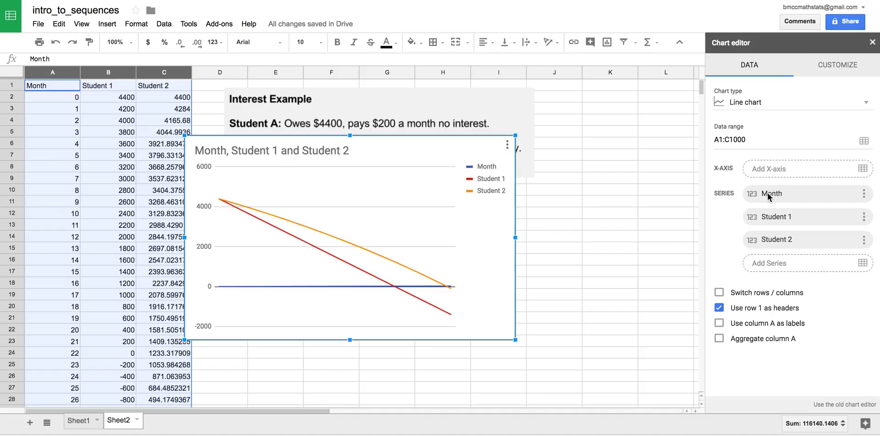
Remove Month from the chart's series and set the X-axis data range to A:A.
click(863, 193)
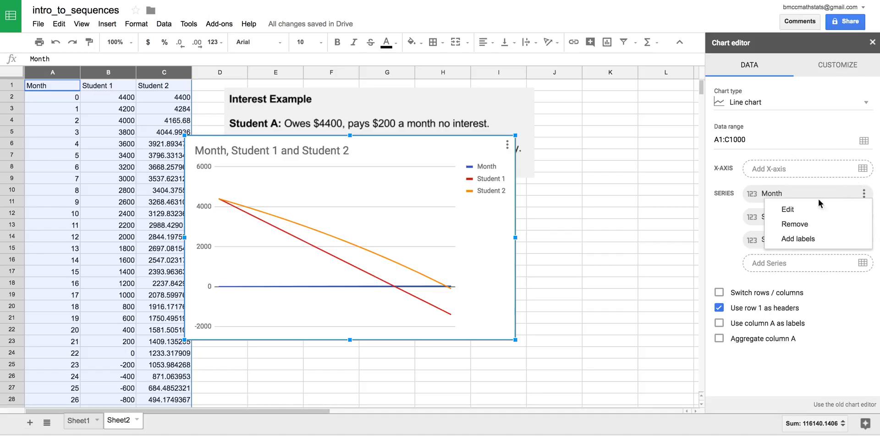
click(793, 224)
click(858, 174)
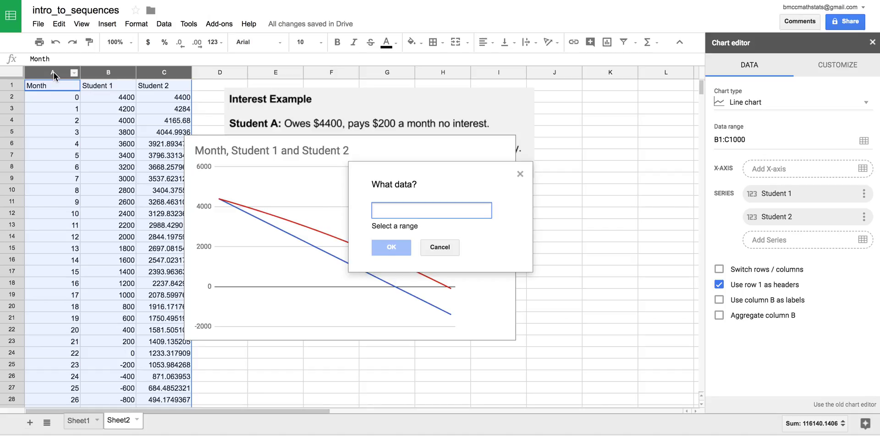
text(A:)
text(A)
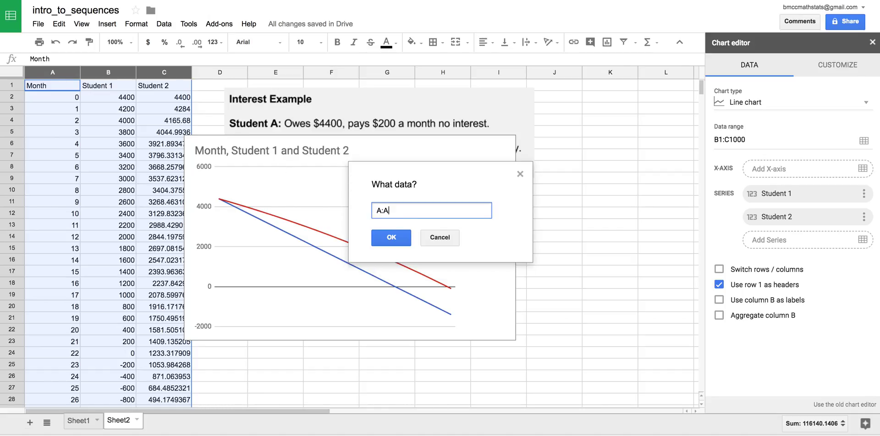
key(Return)
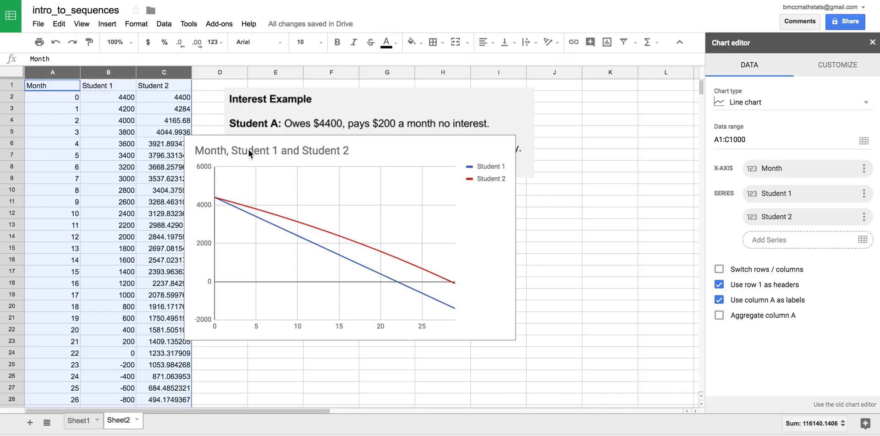
Set the chart title to "Students Debt over Time".
click(820, 68)
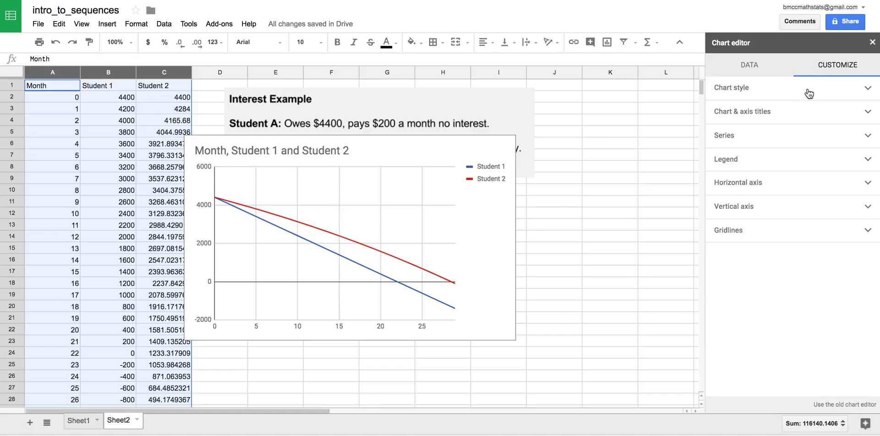
click(771, 114)
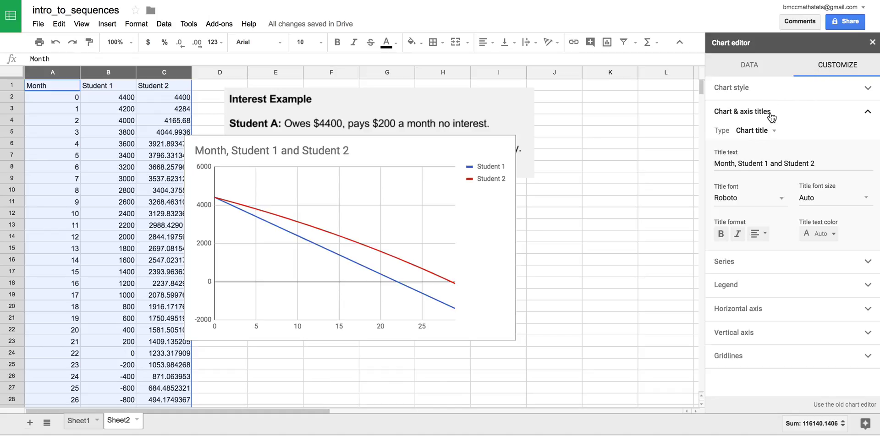
click(852, 164)
key(ctrl+a)
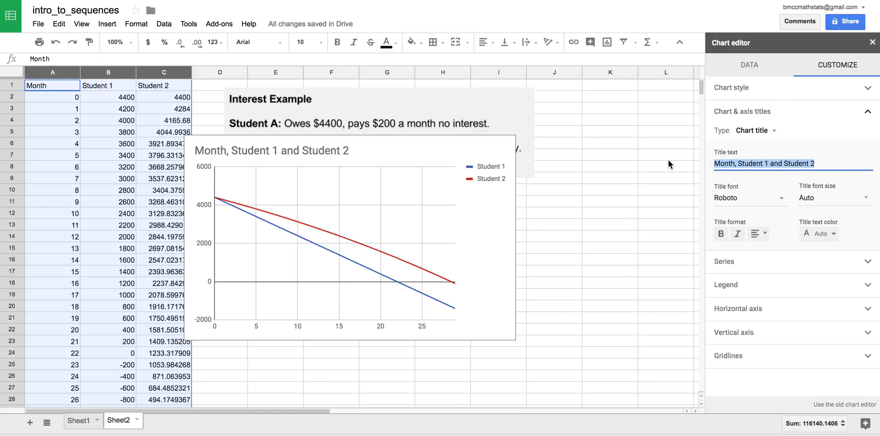
text(St)
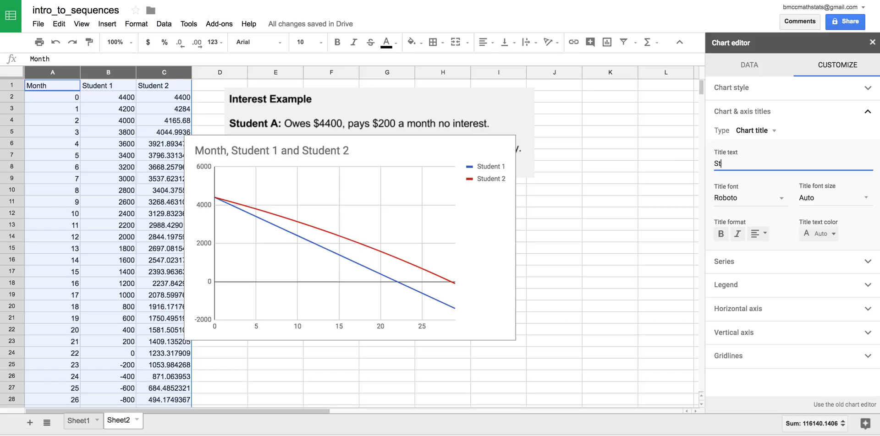
text(udents)
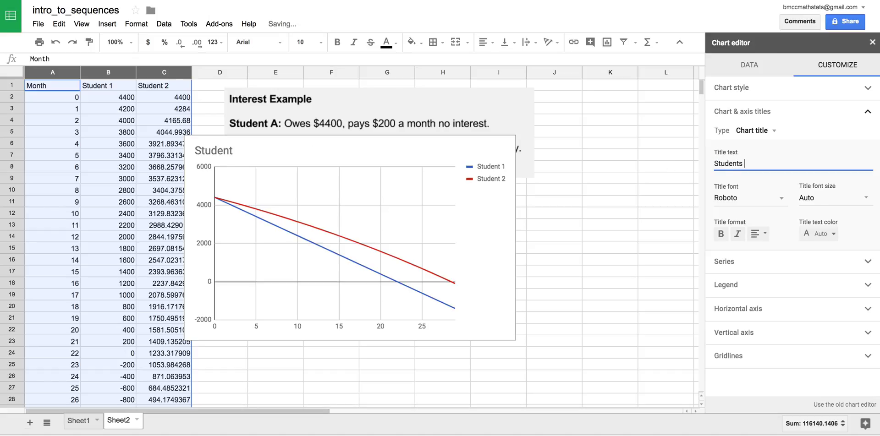
text( Debt over Time)
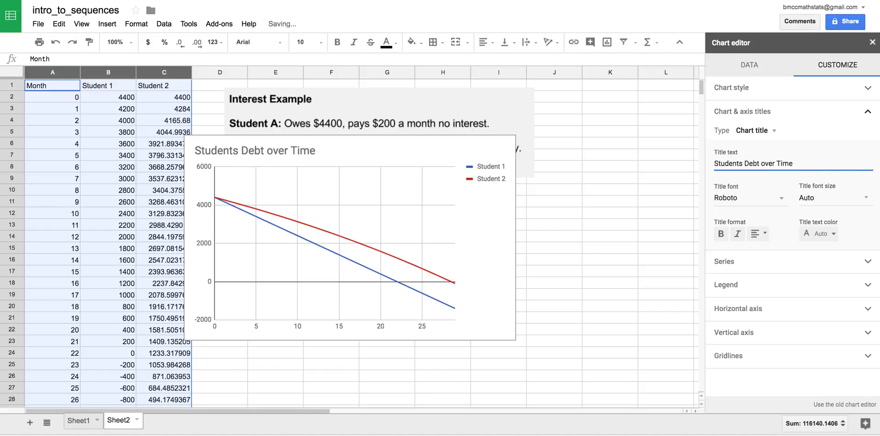
Widen the debt chart's plot area slightly and move the chart just below the Interest Example text box.
click(476, 284)
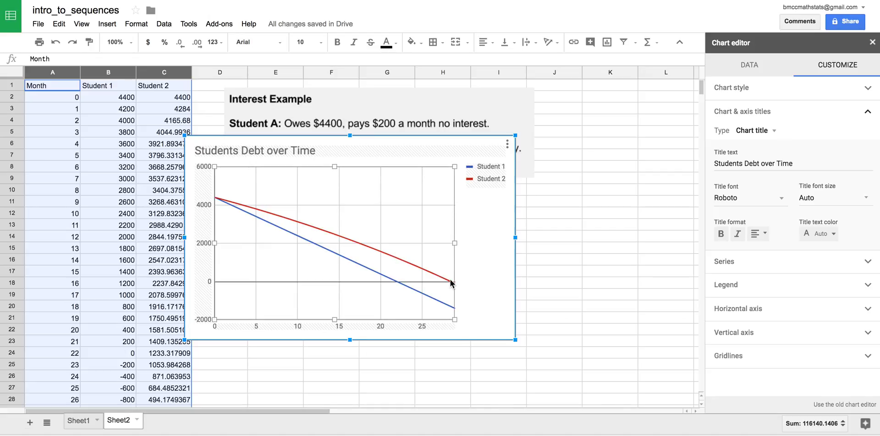
mouse_move(397, 282)
mouse_move(453, 285)
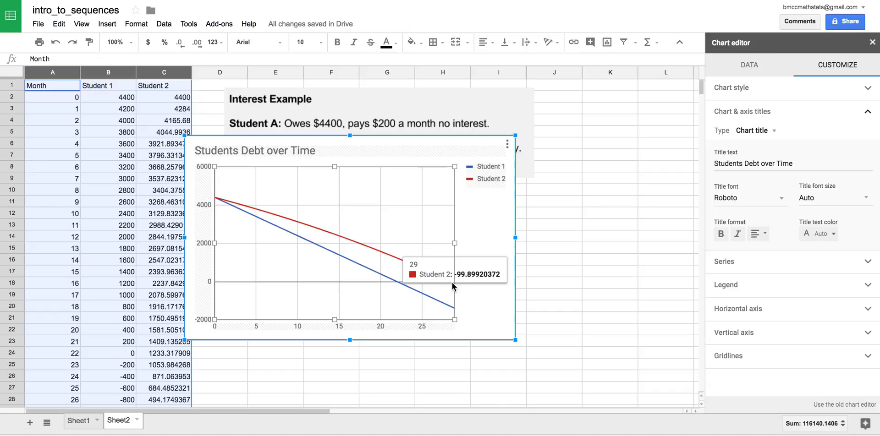
drag(456, 244, 466, 246)
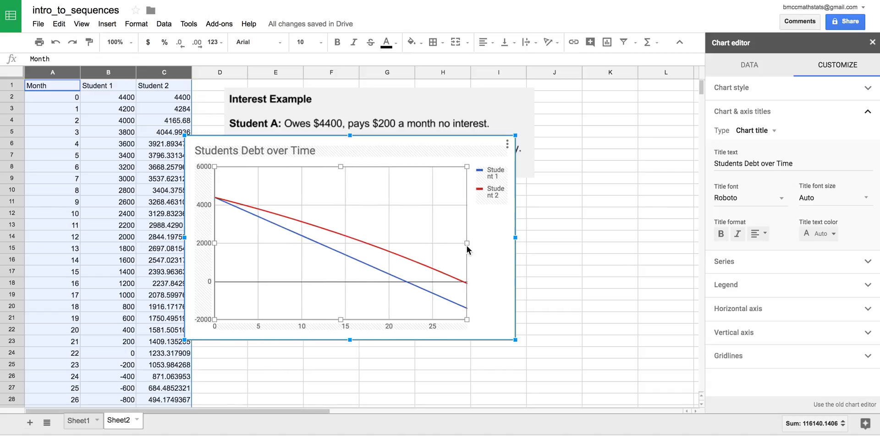
click(467, 246)
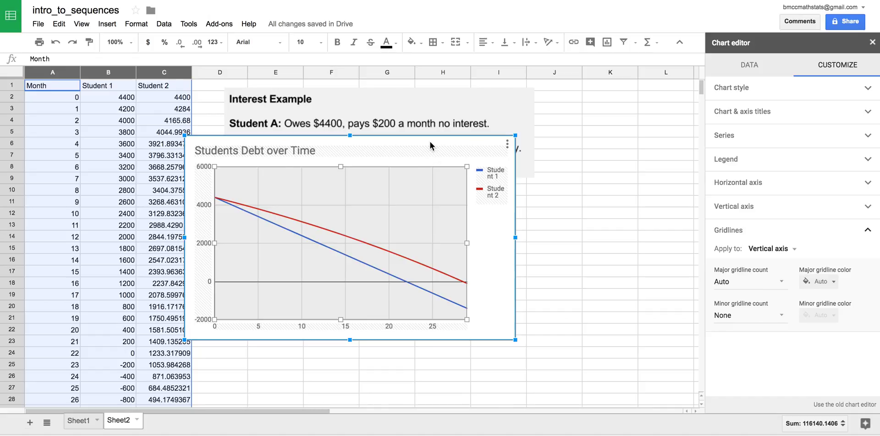
drag(429, 146, 452, 199)
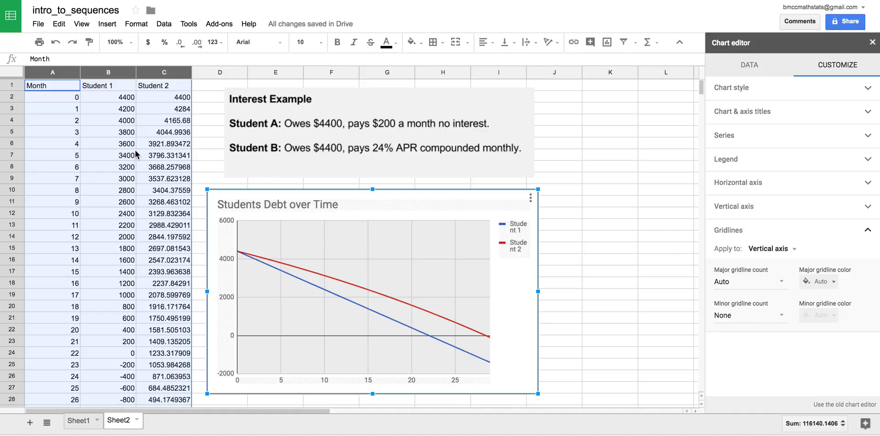
Simplify Student 2's month 1 formula in C3 to =1.02*(C2 - 200).
click(171, 112)
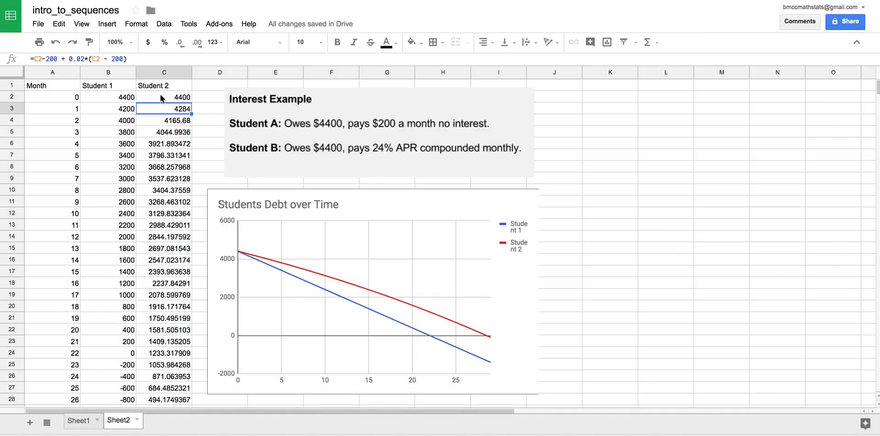
click(69, 59)
drag(137, 58, 68, 59)
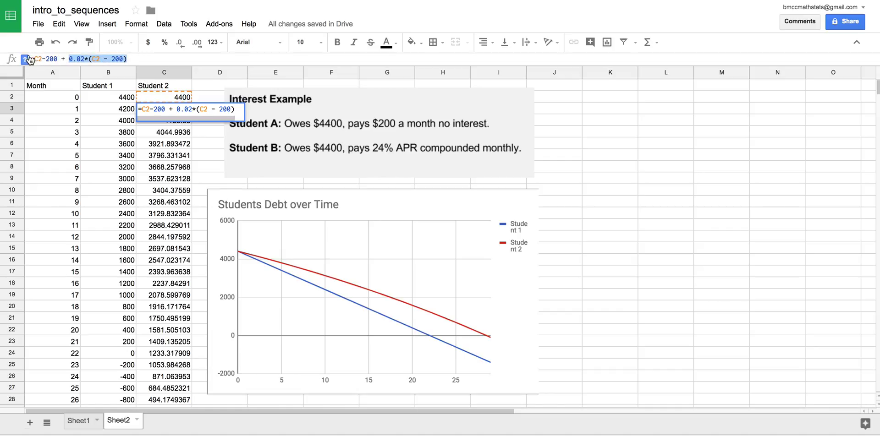
drag(34, 59, 61, 58)
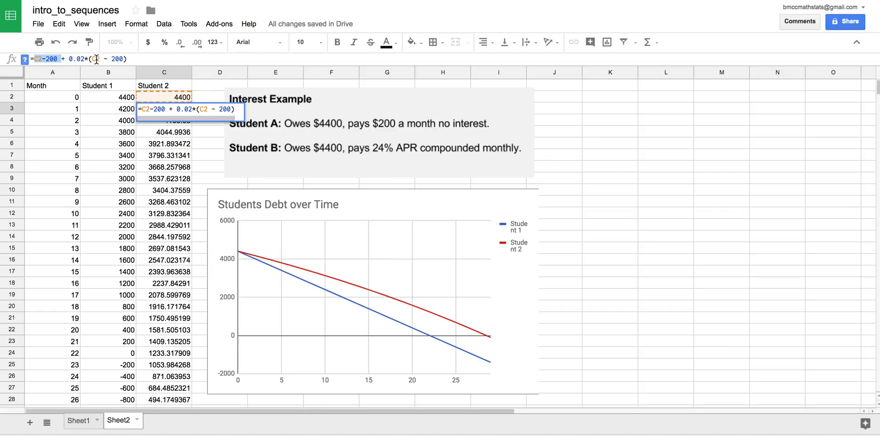
click(73, 59)
drag(73, 59, 36, 58)
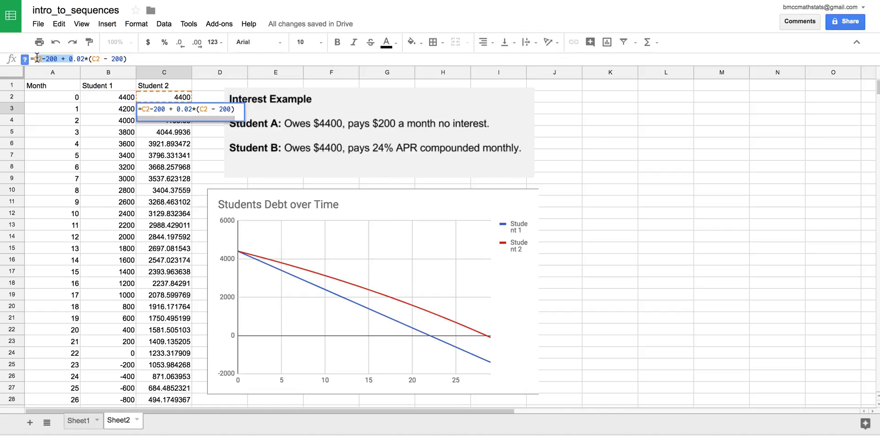
text(C1)
key(BackSpace)
key(BackSpace)
text(1)
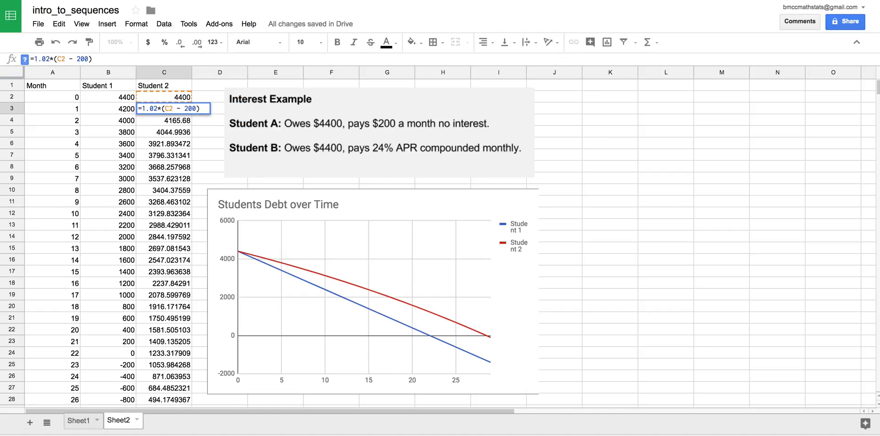
key(shift+Return)
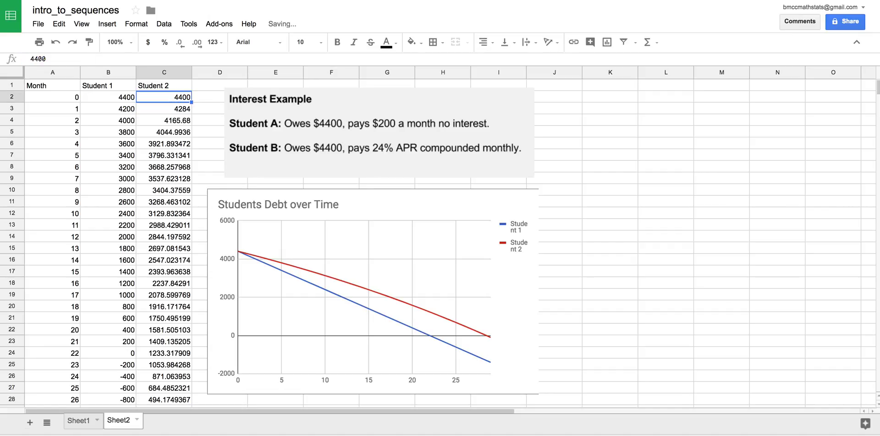
Fill the simplified C3 formula down through C31 and highlight the whole formula text of C3.
click(184, 111)
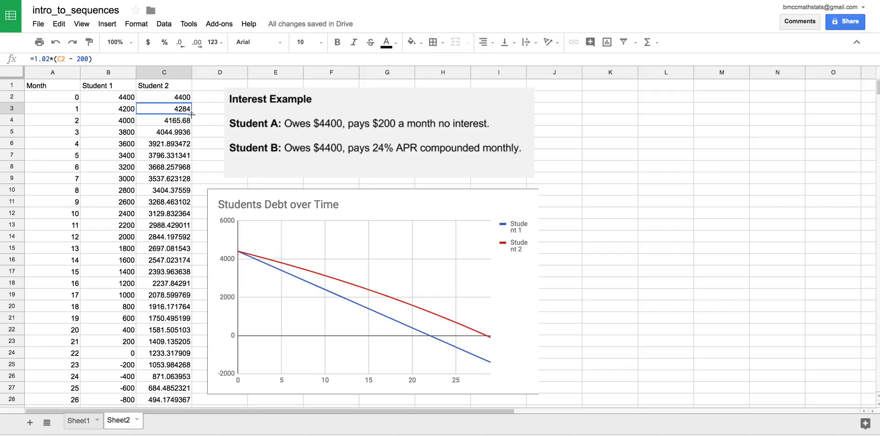
drag(191, 114, 183, 351)
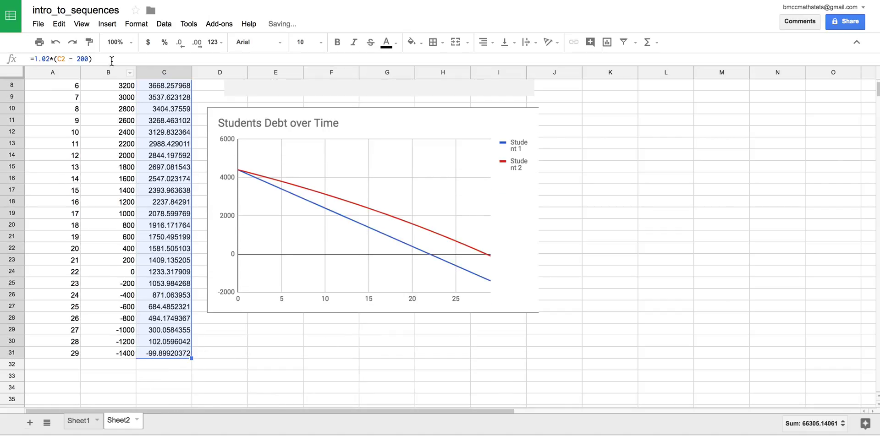
click(92, 59)
mouse_move(92, 58)
mouse_down()
mouse_move(28, 67)
mouse_move(92, 59)
mouse_up()
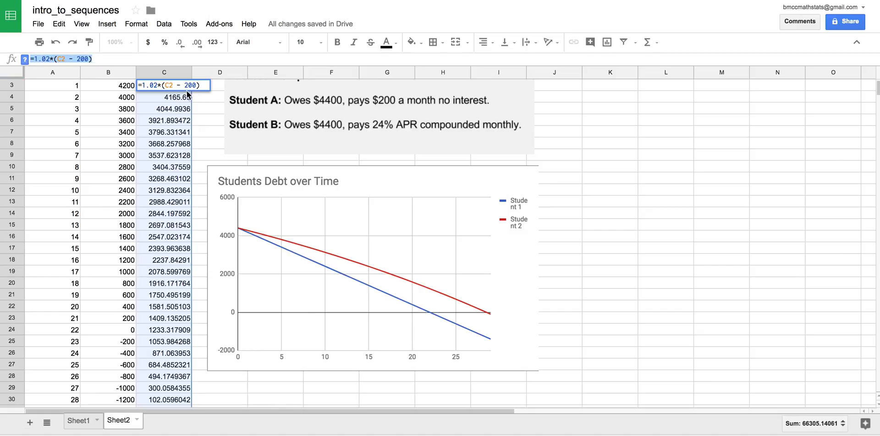